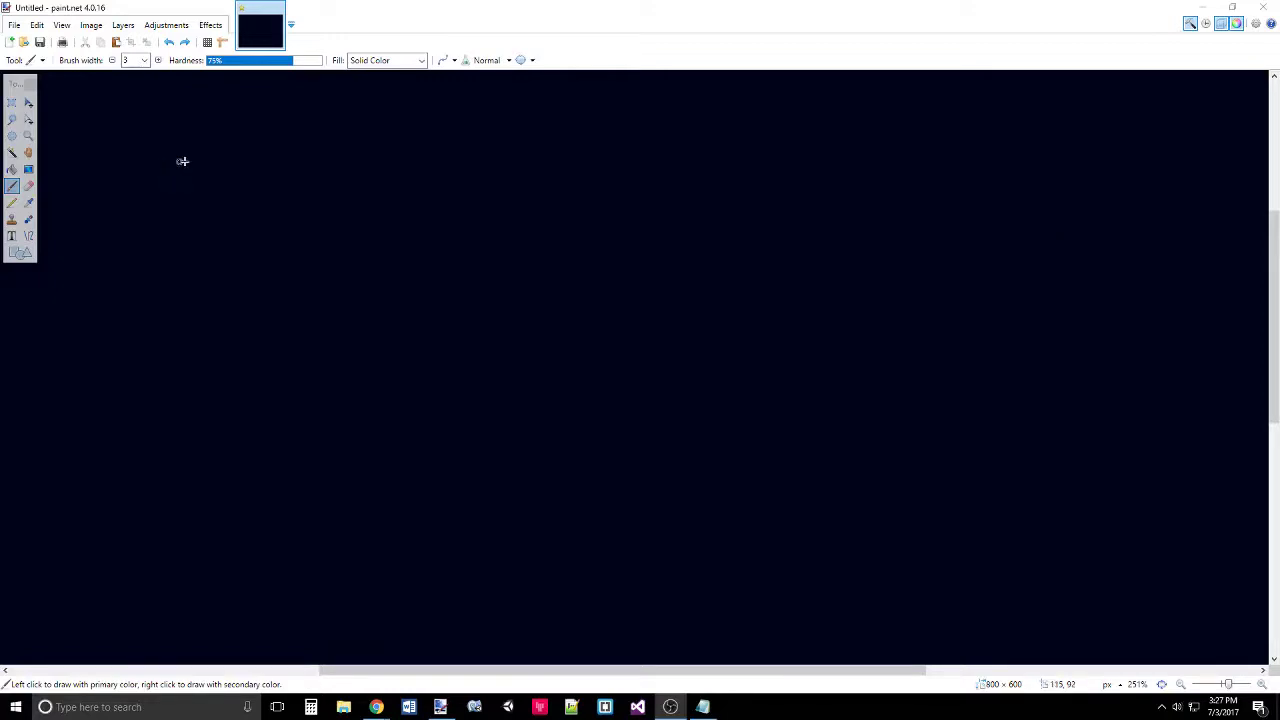
- Hand-write the inputs a and b, each with 0 and 1 beneath
mouse_move(188, 166)
mouse_down()
mouse_move(228, 155)
mouse_move(215, 200)
mouse_move(244, 152)
mouse_move(268, 206)
mouse_up()
drag(340, 113, 342, 212)
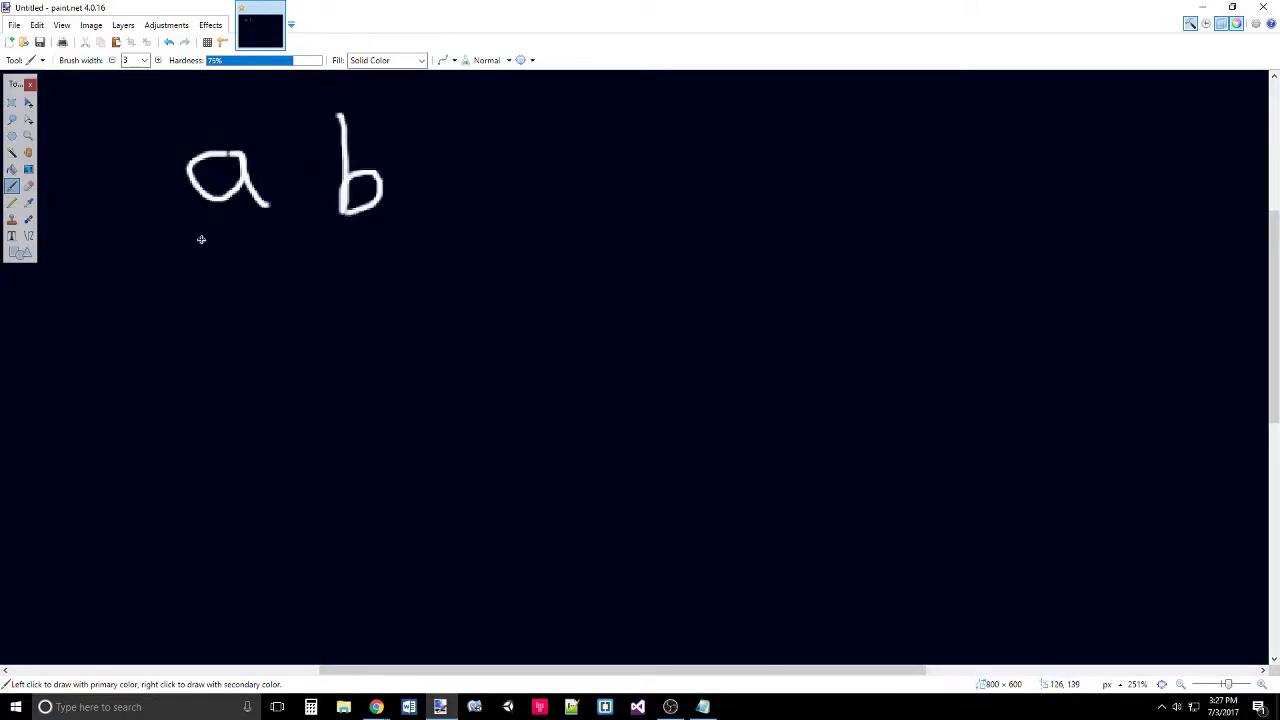
mouse_move(244, 274)
mouse_down()
mouse_move(207, 302)
mouse_move(246, 274)
mouse_up()
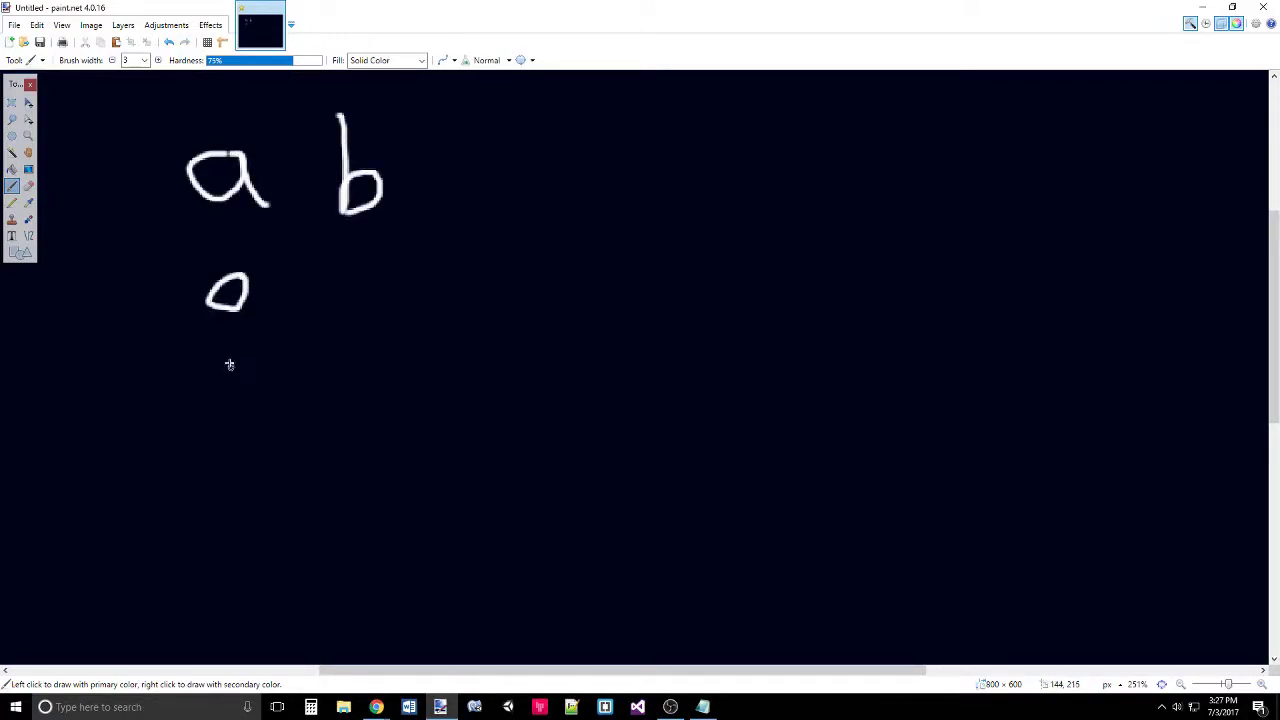
drag(229, 358, 228, 400)
mouse_move(346, 272)
mouse_down()
mouse_move(315, 291)
mouse_move(333, 312)
mouse_move(344, 270)
mouse_up()
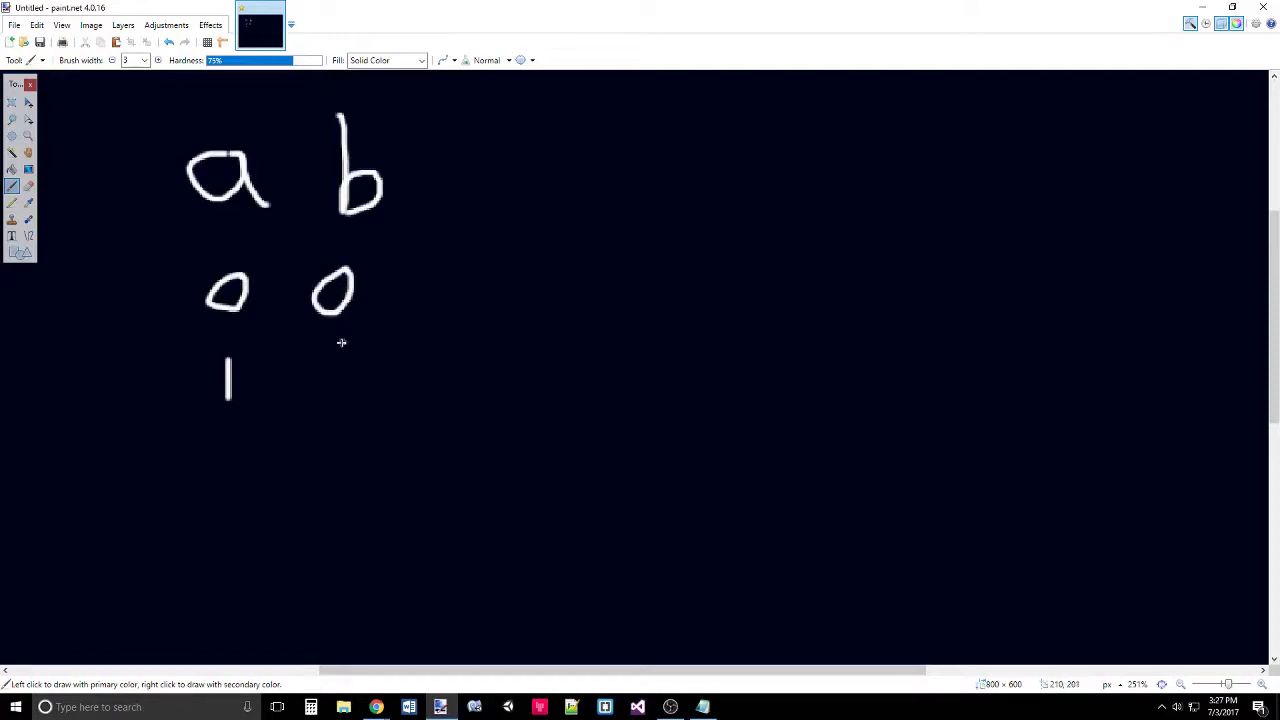
drag(334, 346, 333, 402)
- Write the heading c[8] to the right of b
mouse_move(616, 162)
mouse_down()
mouse_move(581, 156)
mouse_move(590, 196)
mouse_up()
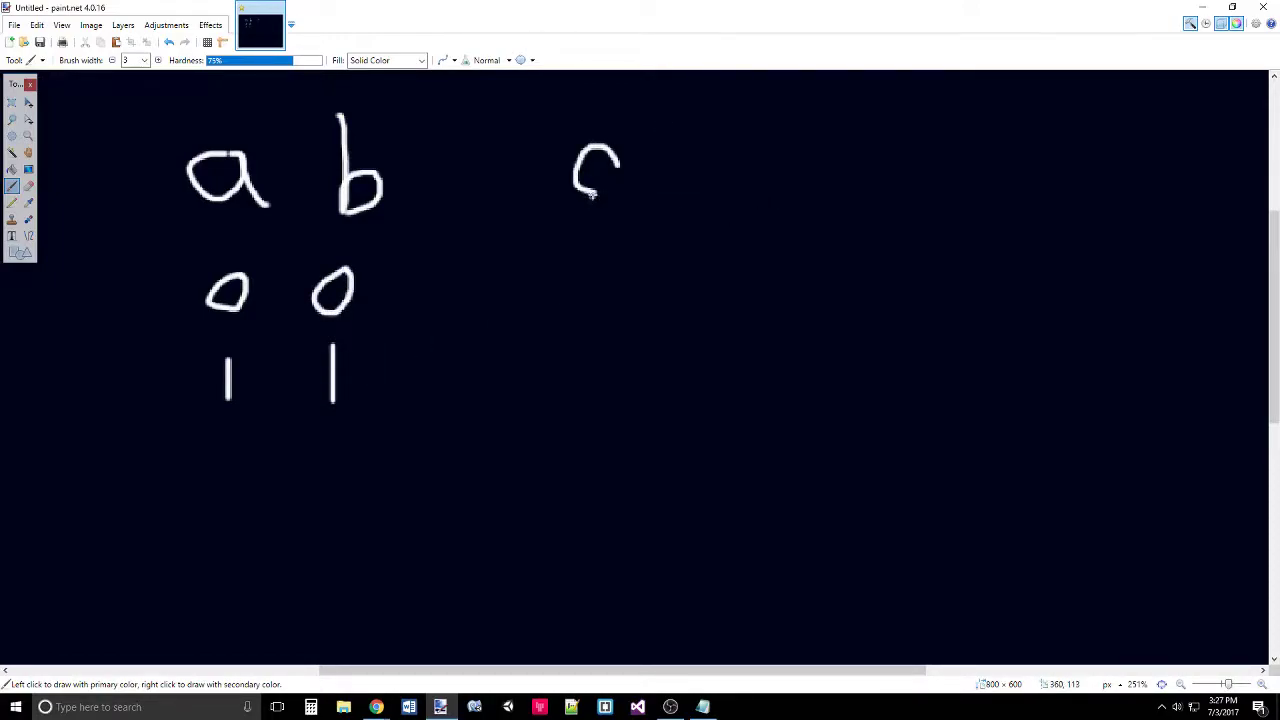
mouse_move(682, 118)
mouse_down()
mouse_move(650, 130)
mouse_move(647, 190)
mouse_move(684, 194)
mouse_up()
drag(730, 140, 728, 138)
drag(750, 120, 786, 206)
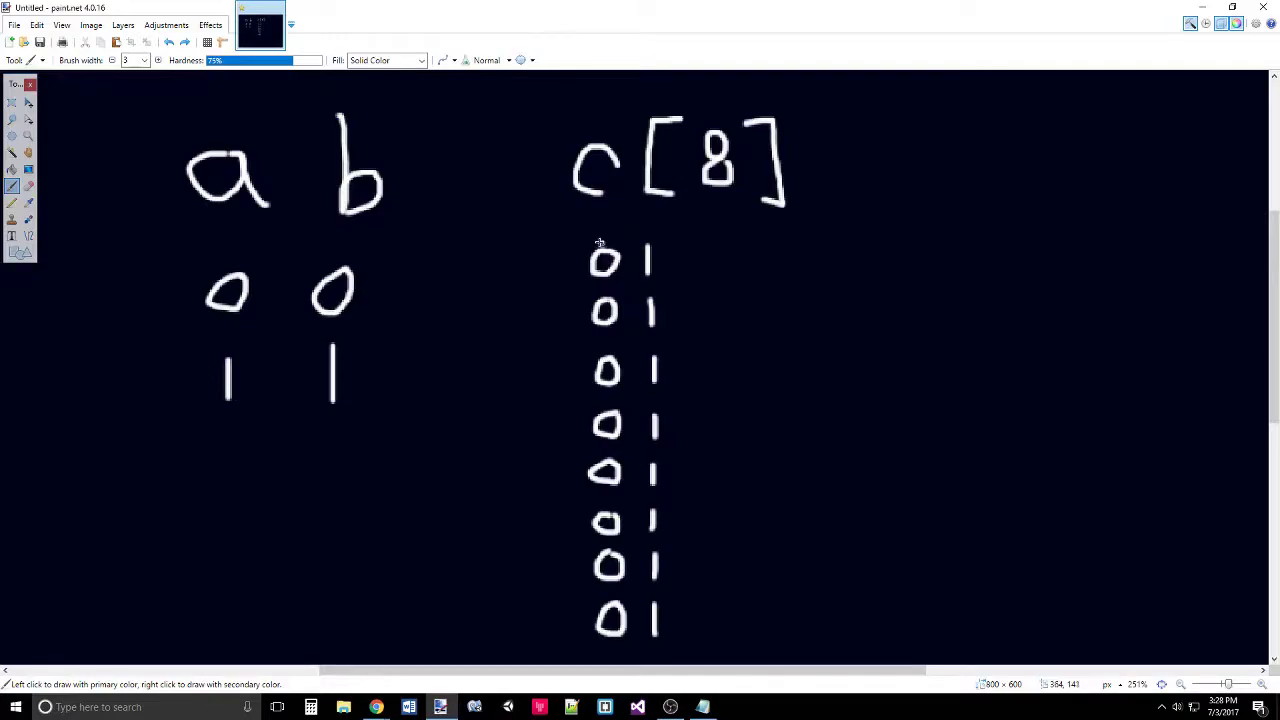
- Fill the c column with 0/1 rows and write the output column values
drag(599, 243, 601, 262)
drag(639, 321, 660, 315)
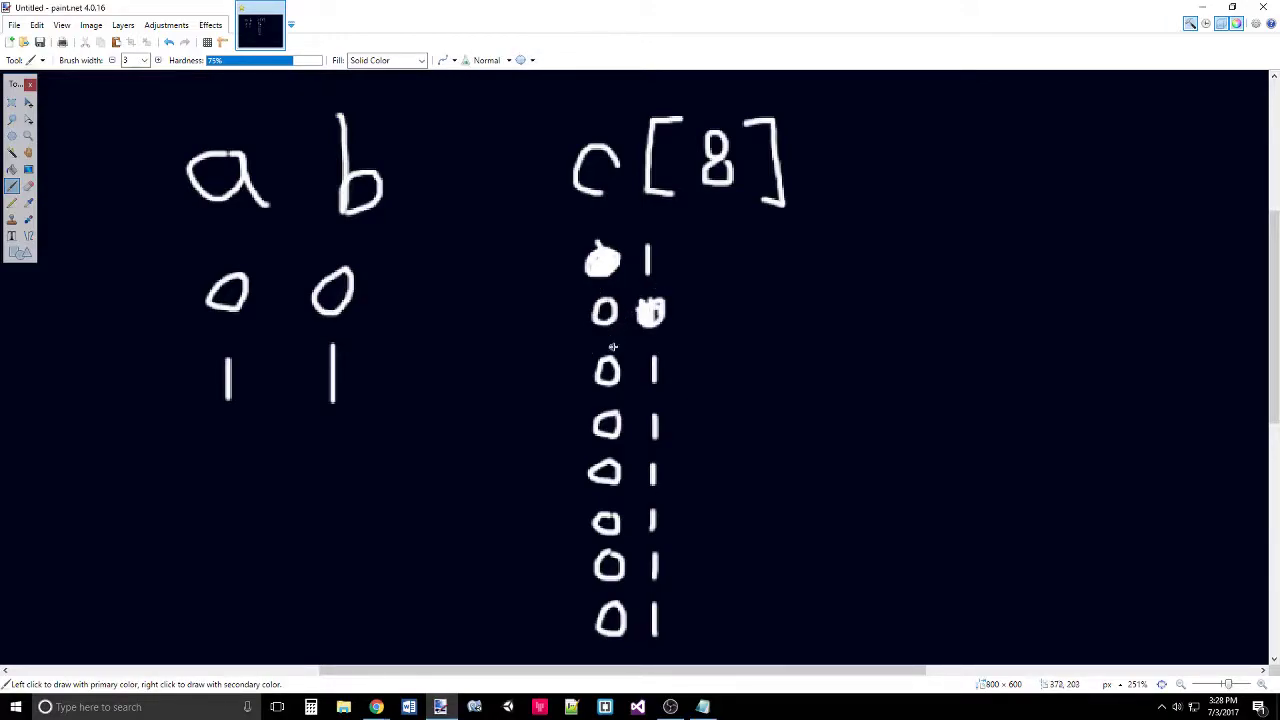
mouse_move(765, 248)
mouse_down()
mouse_move(765, 282)
mouse_move(740, 322)
mouse_move(766, 312)
mouse_up()
drag(762, 349, 762, 386)
mouse_move(764, 398)
mouse_down()
mouse_move(766, 640)
mouse_move(790, 624)
mouse_move(774, 617)
mouse_up()
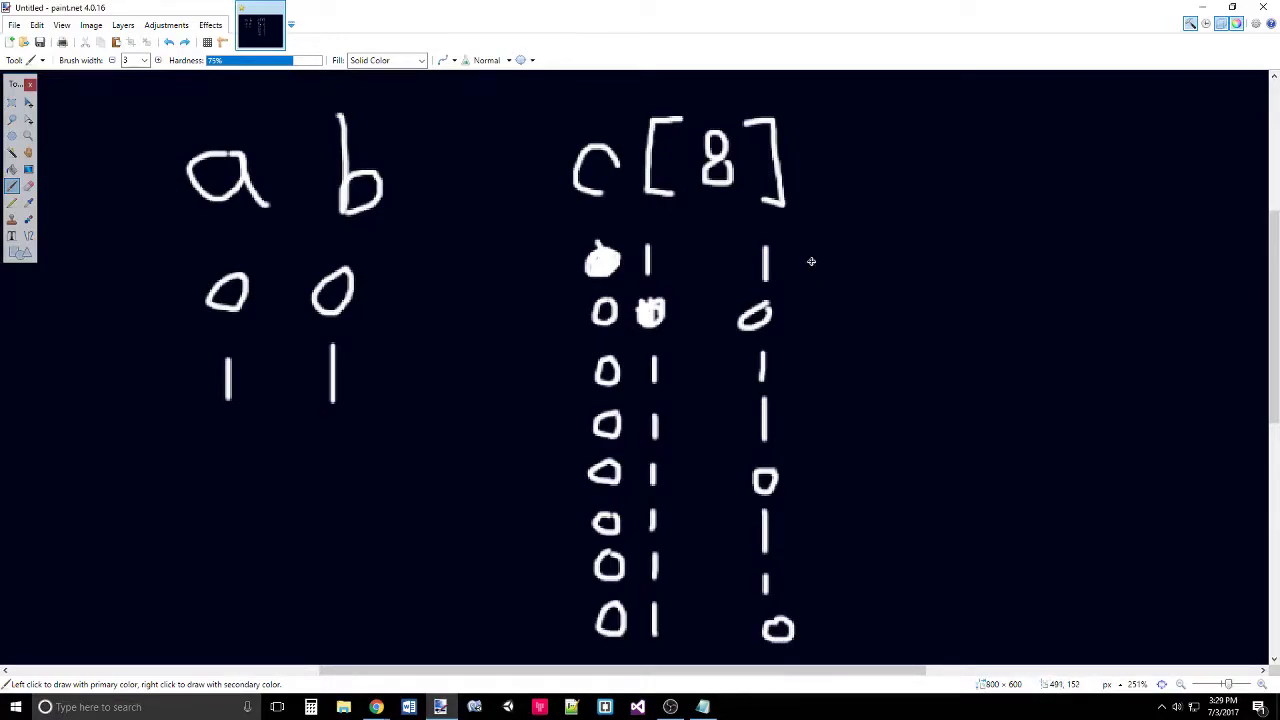
- Draw arrows labelling the output rows ∅ for the top, 1 for the second and 7 for the last
mouse_move(802, 261)
mouse_down()
mouse_move(849, 262)
mouse_move(822, 276)
mouse_up()
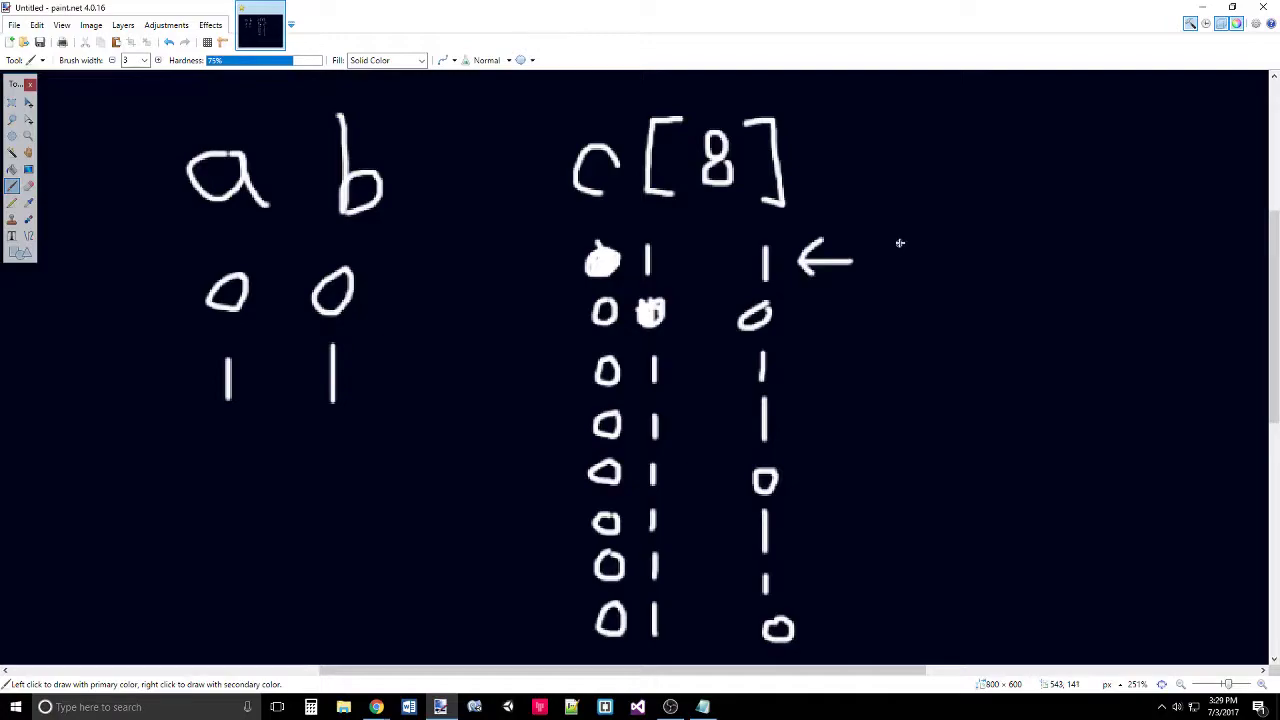
mouse_move(900, 240)
mouse_down()
mouse_move(901, 283)
mouse_move(904, 237)
mouse_up()
mouse_move(930, 238)
mouse_down()
mouse_move(822, 334)
mouse_move(817, 301)
mouse_move(831, 318)
mouse_move(897, 339)
mouse_up()
drag(882, 340, 934, 338)
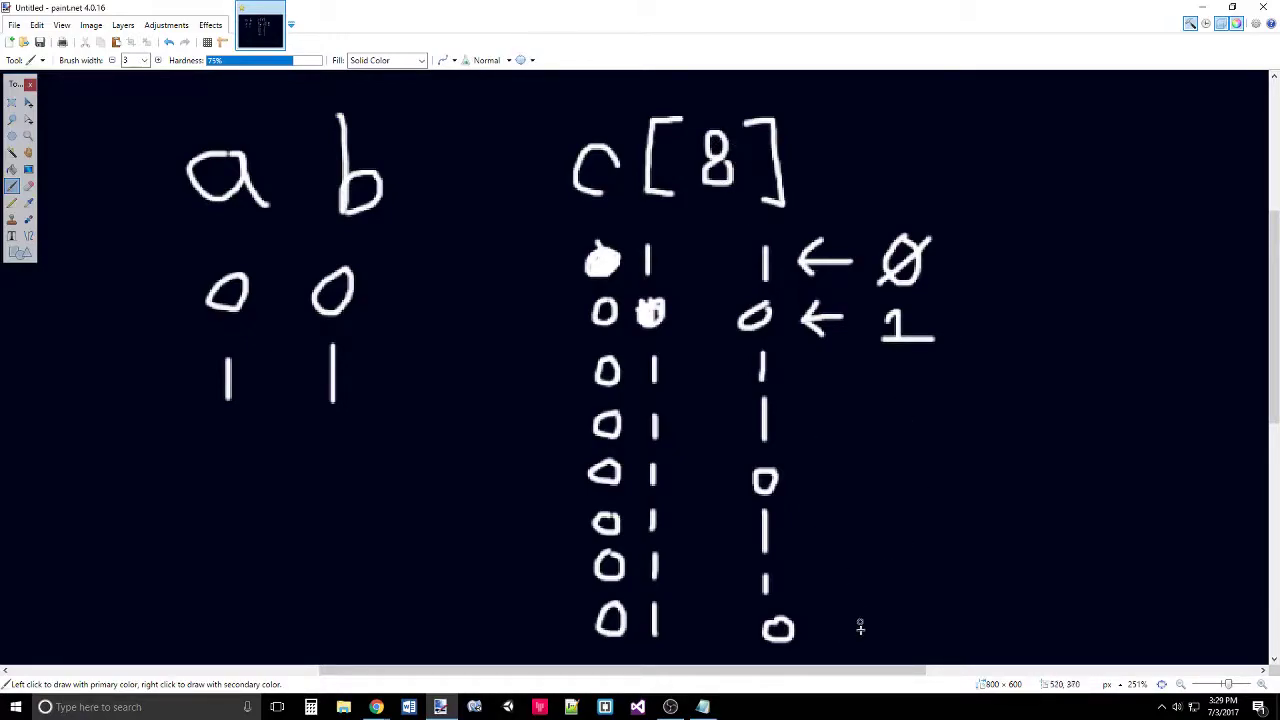
mouse_move(830, 621)
mouse_down()
mouse_move(848, 634)
mouse_move(856, 597)
mouse_move(873, 613)
mouse_move(938, 599)
mouse_move(908, 632)
mouse_up()
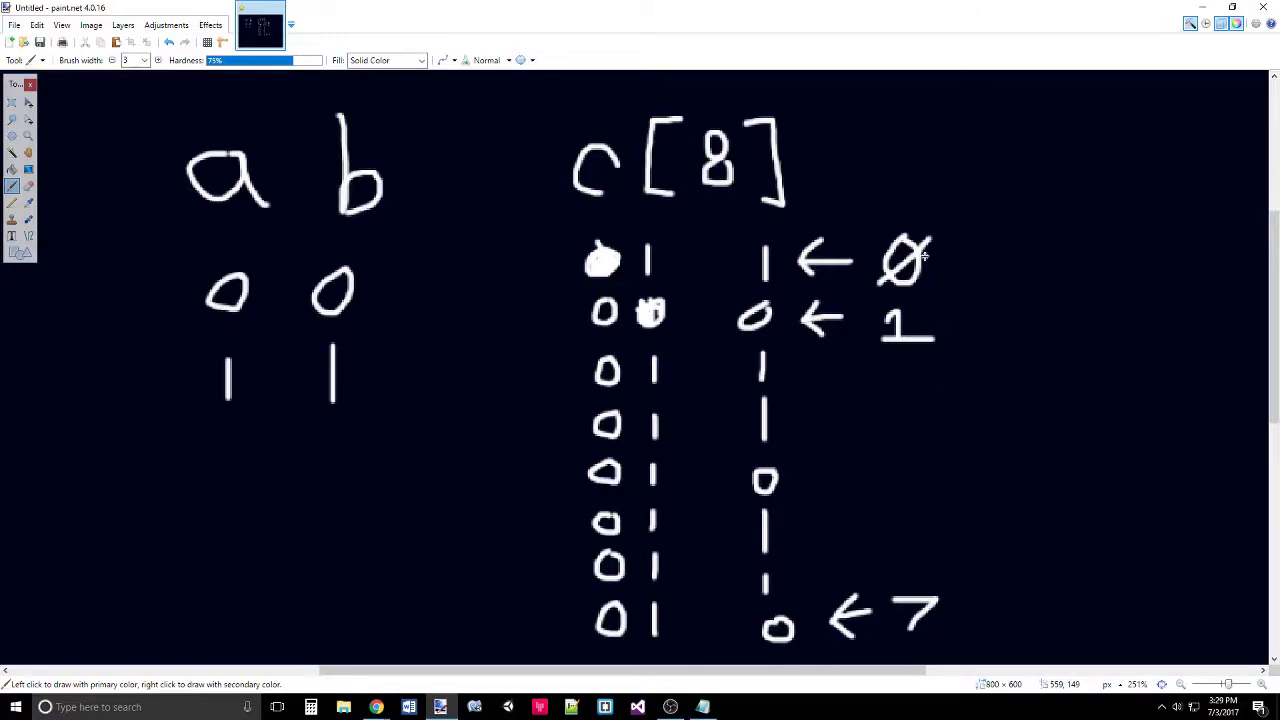
- Draw three short bars on the right with a d[3] heading above them
scroll(1006, 223, right, 2)
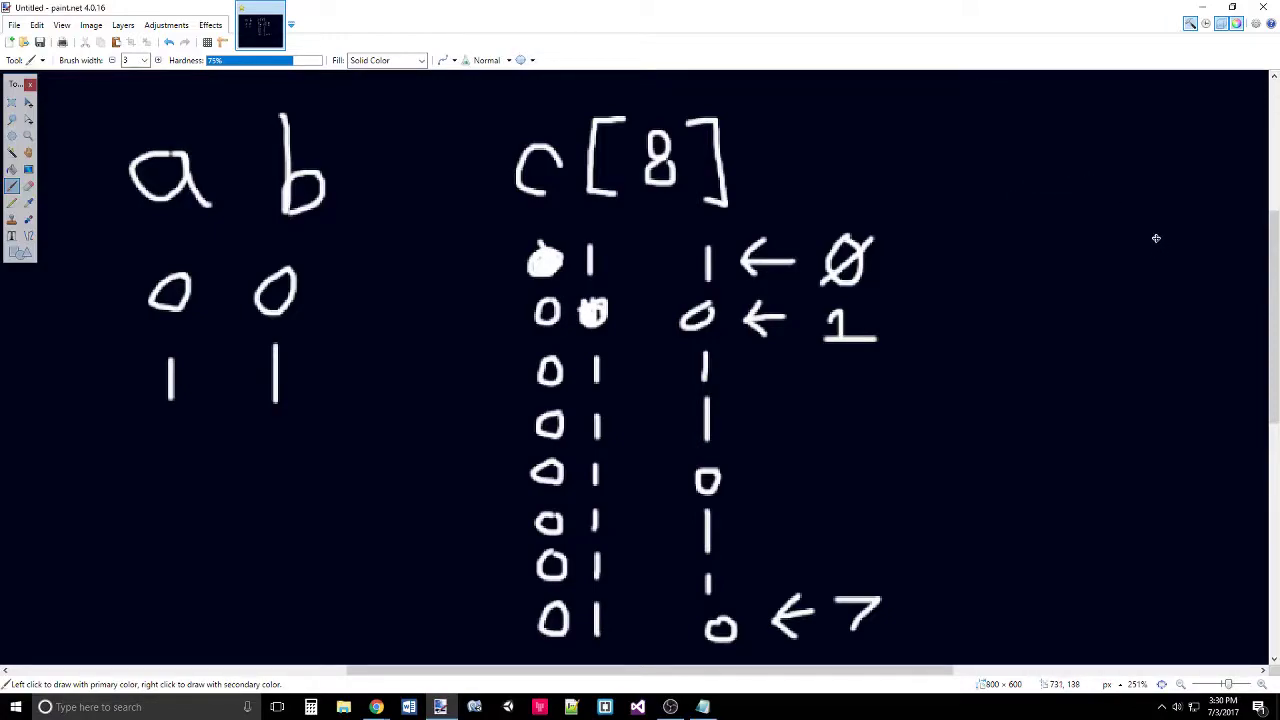
drag(1156, 238, 1207, 234)
drag(1086, 245, 1118, 243)
drag(1001, 258, 1047, 256)
mouse_move(942, 118)
mouse_down()
mouse_move(924, 146)
mouse_move(938, 140)
mouse_up()
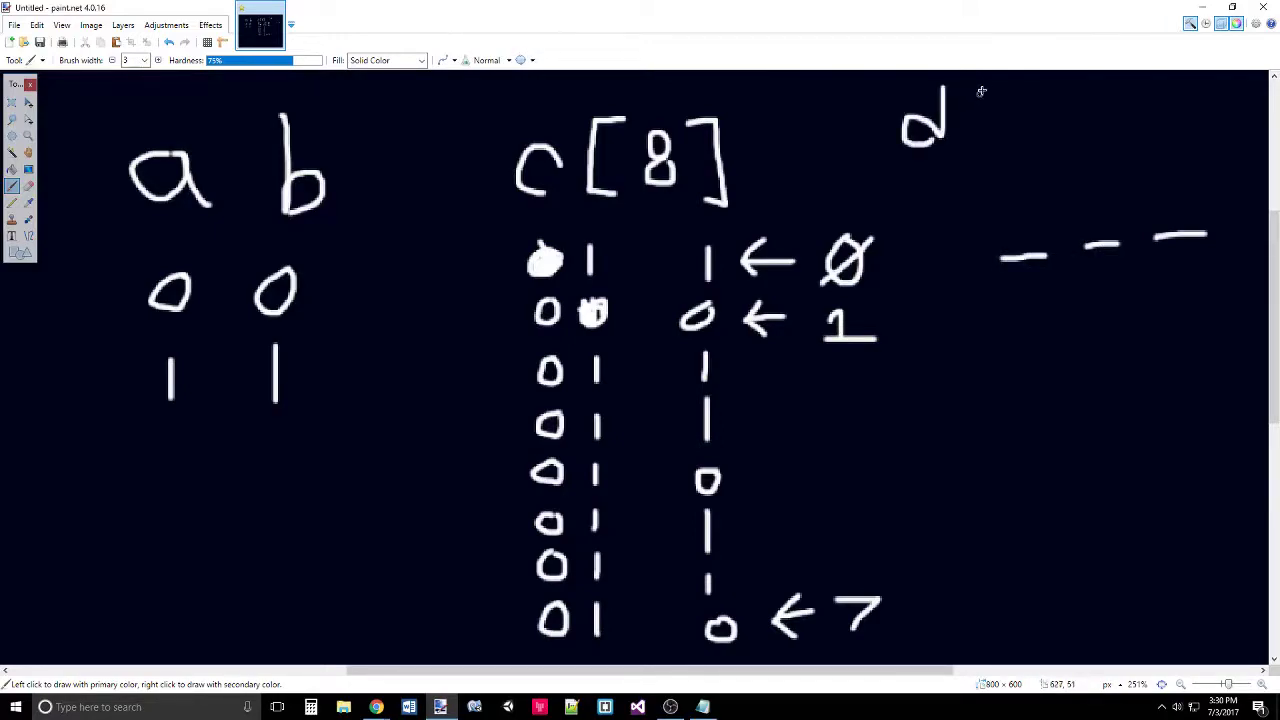
mouse_move(986, 86)
mouse_down()
mouse_move(988, 136)
mouse_move(1004, 126)
mouse_up()
drag(1030, 90, 1052, 132)
- Add upward arrows under the bars, labelled 0, 1 and 2 from right to left
mouse_move(1166, 300)
mouse_down()
mouse_move(1187, 270)
mouse_move(1205, 290)
mouse_up()
drag(1190, 276, 1191, 360)
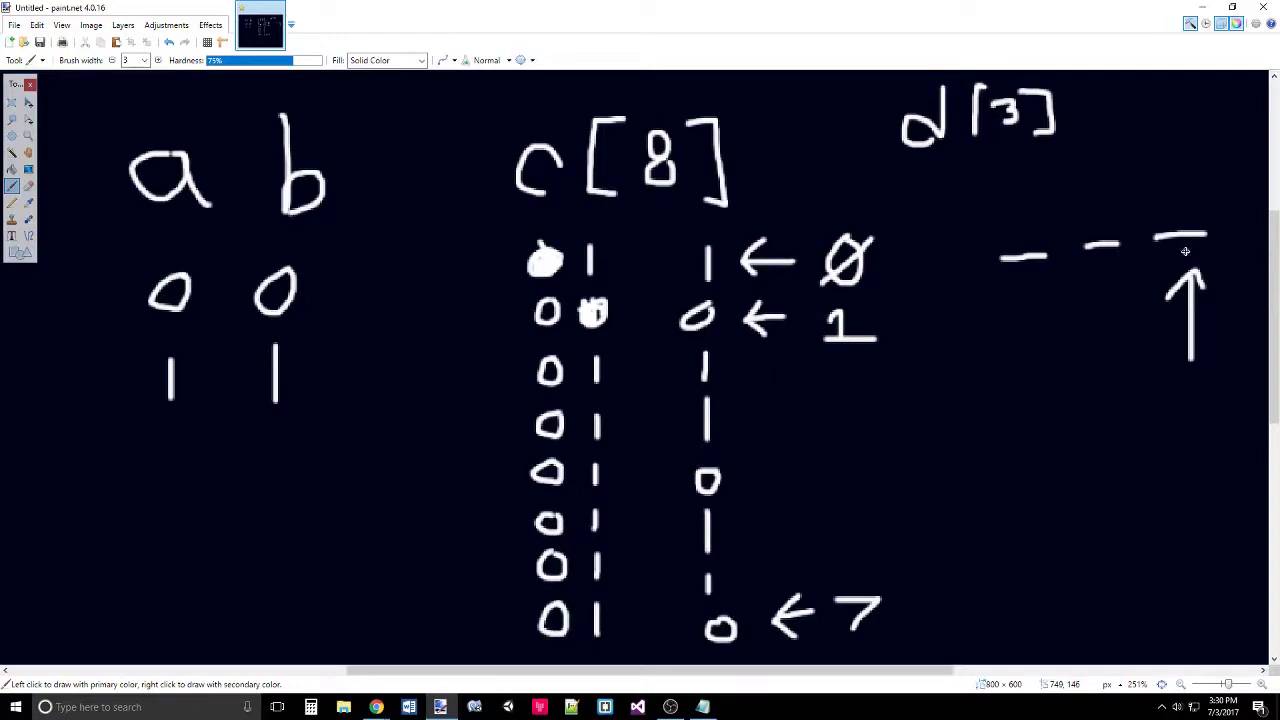
drag(1186, 374, 1180, 378)
mouse_move(1096, 302)
mouse_down()
mouse_move(1126, 298)
mouse_move(1116, 354)
mouse_up()
mouse_move(1104, 404)
mouse_down()
mouse_move(1116, 388)
mouse_move(1120, 422)
mouse_up()
drag(1100, 428, 1156, 428)
mouse_move(996, 302)
mouse_down()
mouse_move(1052, 302)
mouse_move(1022, 292)
mouse_move(1022, 360)
mouse_up()
mouse_move(1004, 404)
mouse_down()
mouse_move(1018, 388)
mouse_move(1008, 430)
mouse_move(1046, 446)
mouse_up()
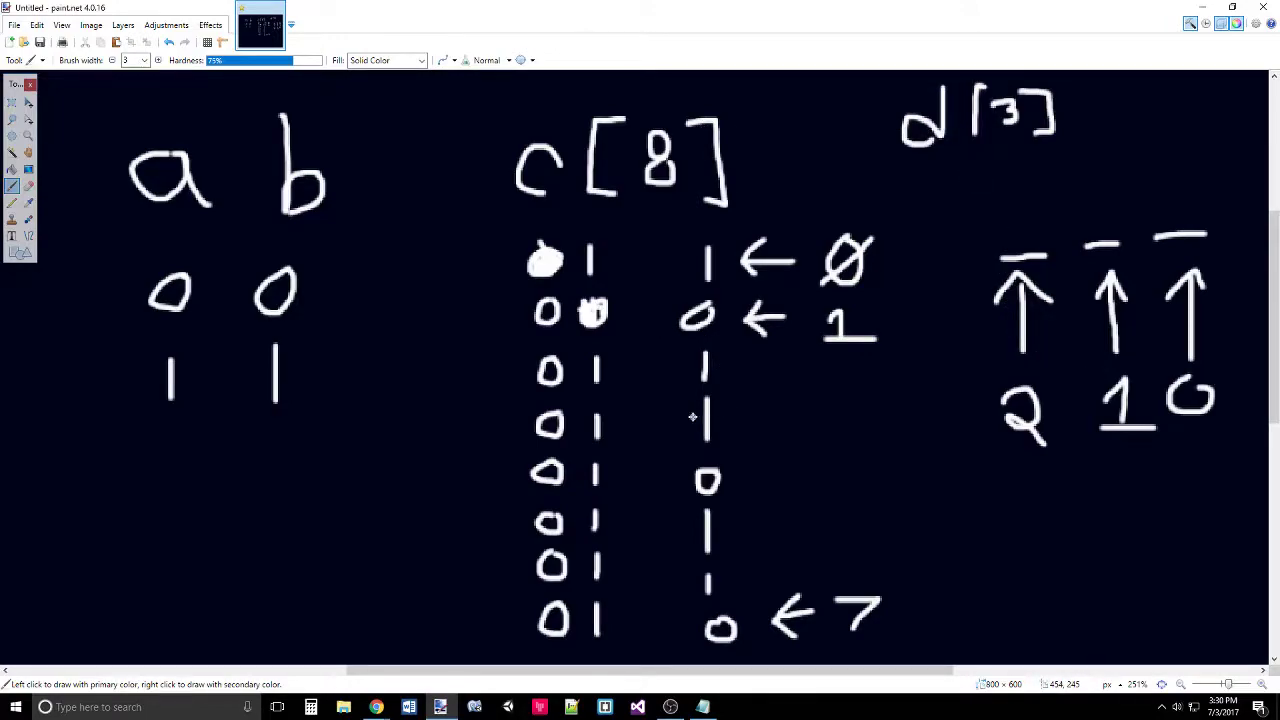
- Write d[2] below the 2 1 0 labels
scroll(937, 371, down, 2)
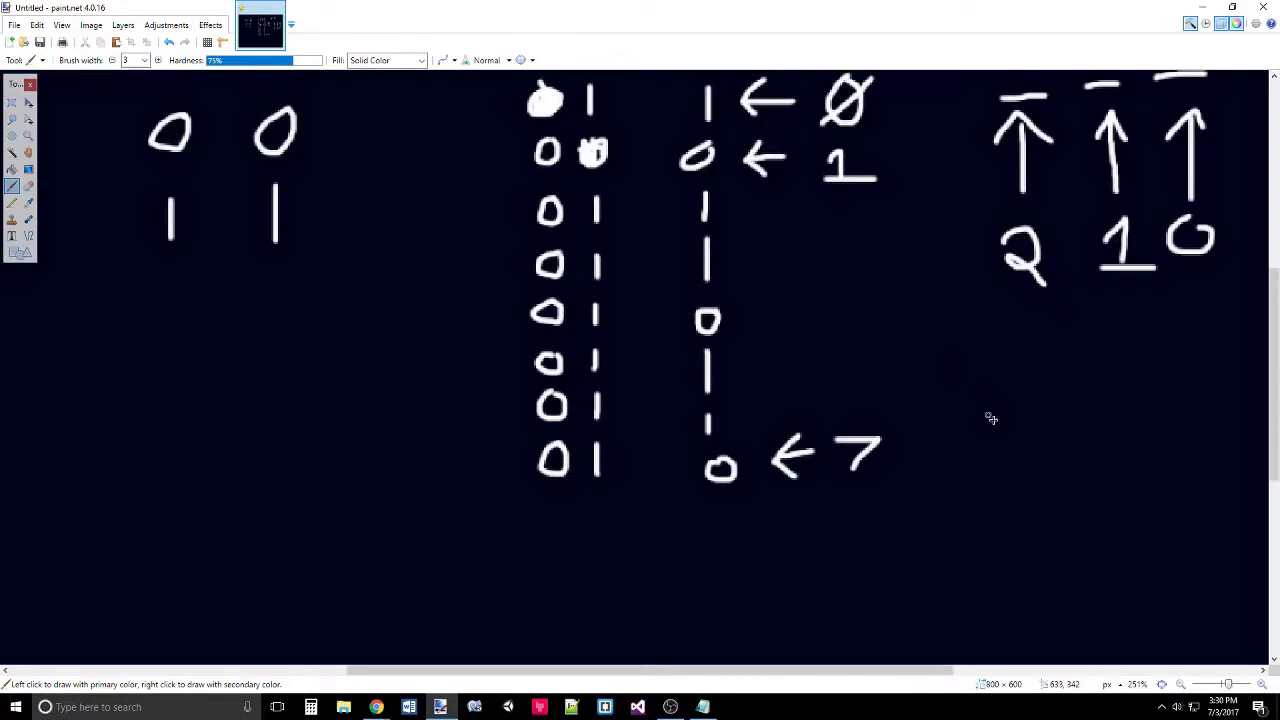
mouse_move(1003, 356)
mouse_down()
mouse_move(998, 412)
mouse_move(977, 391)
mouse_move(1000, 412)
mouse_up()
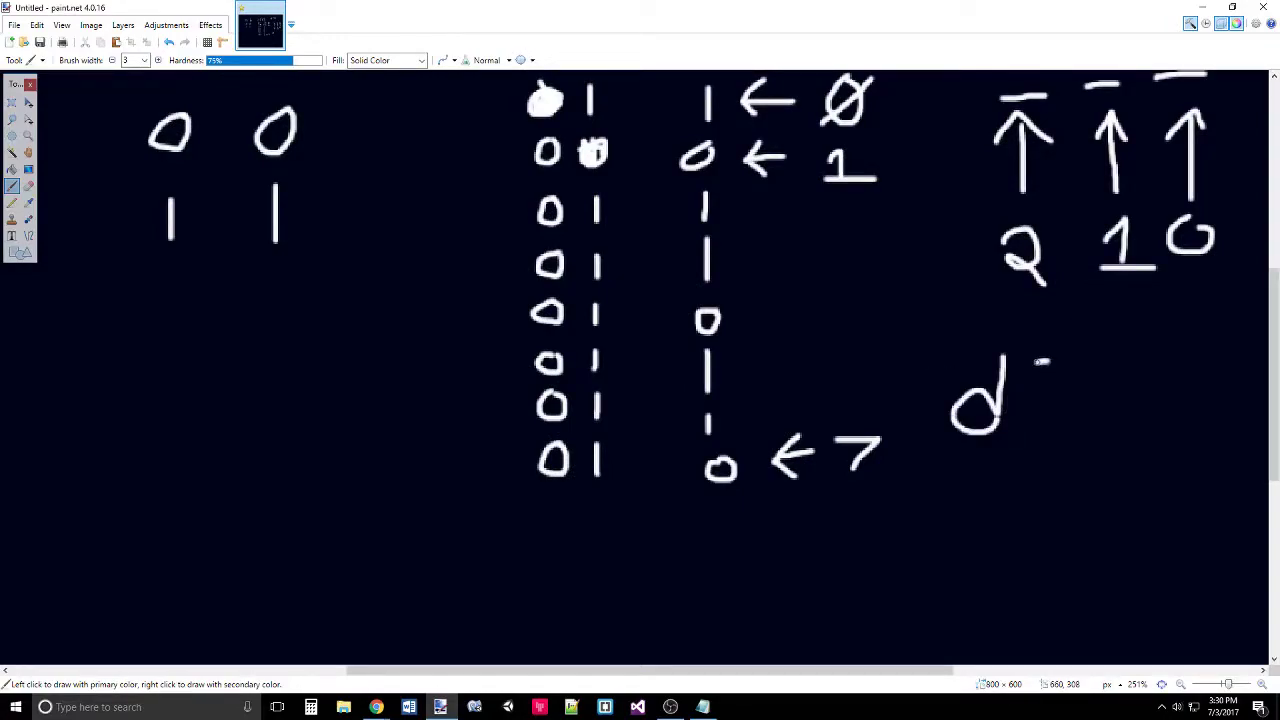
mouse_move(1038, 362)
mouse_down()
mouse_move(1026, 420)
mouse_move(1050, 434)
mouse_up()
drag(1056, 378, 1100, 426)
mouse_move(1094, 362)
mouse_down()
mouse_move(1138, 424)
mouse_move(1112, 434)
mouse_up()
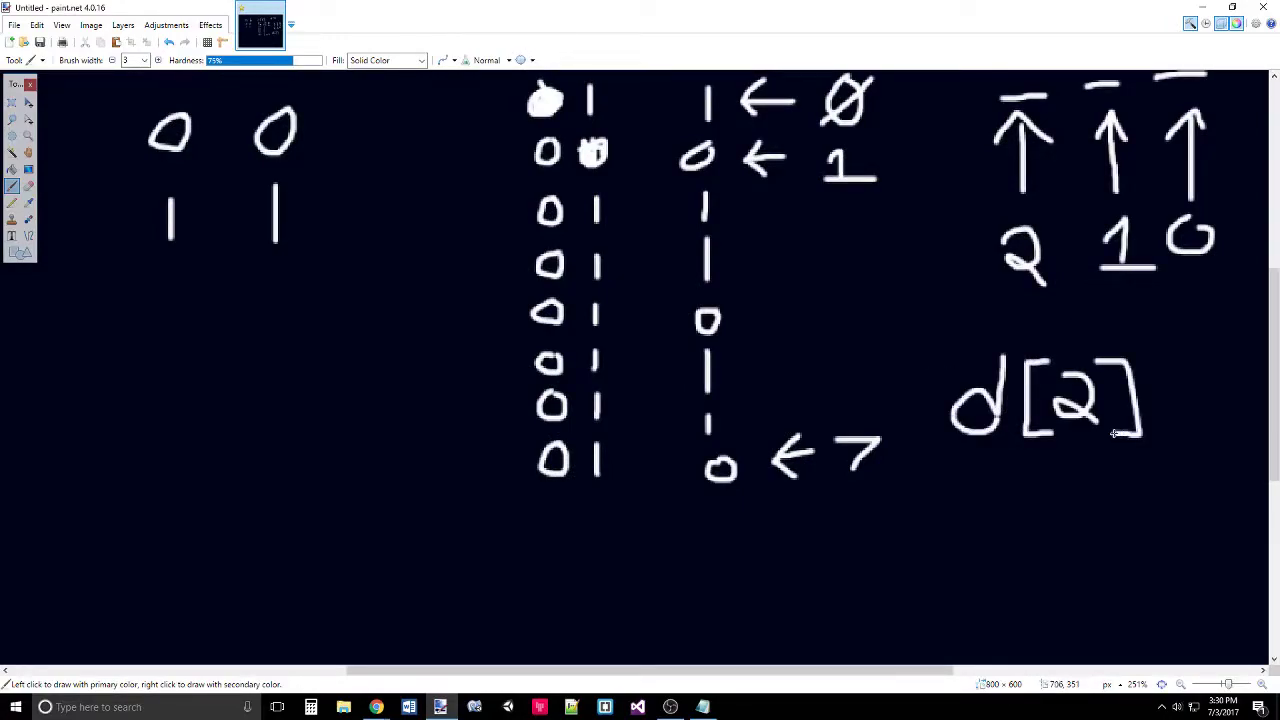
- Circle the leftmost d[3] arrow and begin an I for an IN label at left
scroll(1119, 351, up, 2)
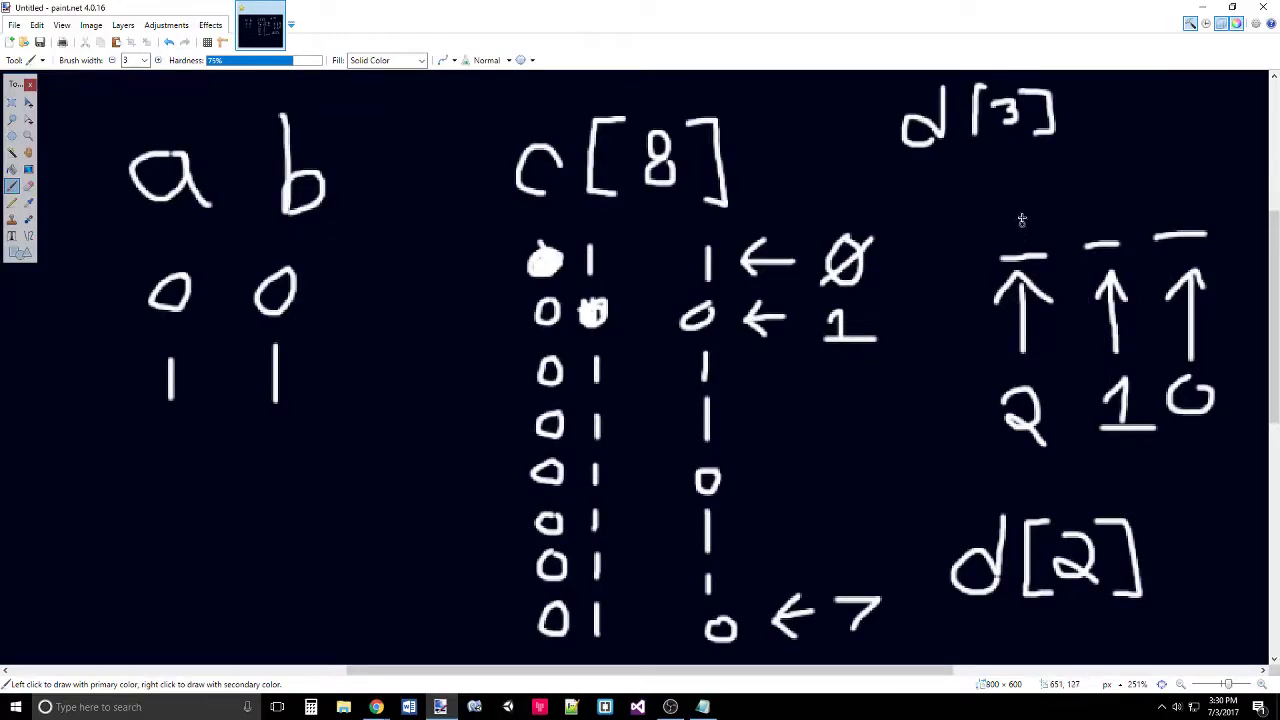
mouse_move(1026, 189)
mouse_down()
mouse_move(986, 220)
mouse_move(977, 285)
mouse_move(1003, 298)
mouse_move(1051, 288)
mouse_move(1020, 186)
mouse_up()
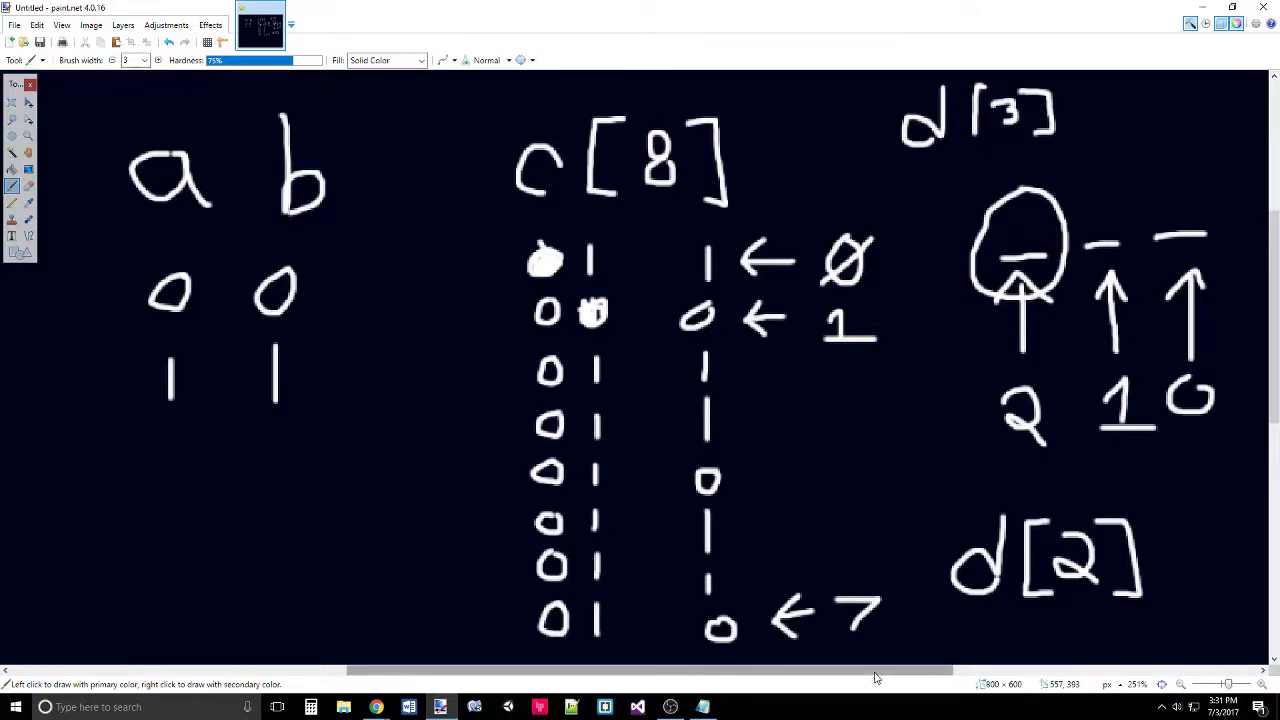
drag(868, 674, 770, 674)
scroll(561, 498, down, 2)
mouse_move(220, 371)
mouse_down()
mouse_move(298, 371)
mouse_move(267, 435)
mouse_move(310, 437)
mouse_up()
- Complete the left label to read IN: d[3]
mouse_move(322, 436)
mouse_down()
mouse_move(326, 375)
mouse_move(359, 442)
mouse_move(360, 360)
mouse_up()
click(383, 382)
click(383, 413)
mouse_move(476, 352)
mouse_down()
mouse_move(484, 427)
mouse_move(448, 419)
mouse_move(482, 432)
mouse_up()
mouse_move(513, 346)
mouse_down()
mouse_move(537, 346)
mouse_move(505, 452)
mouse_move(530, 456)
mouse_up()
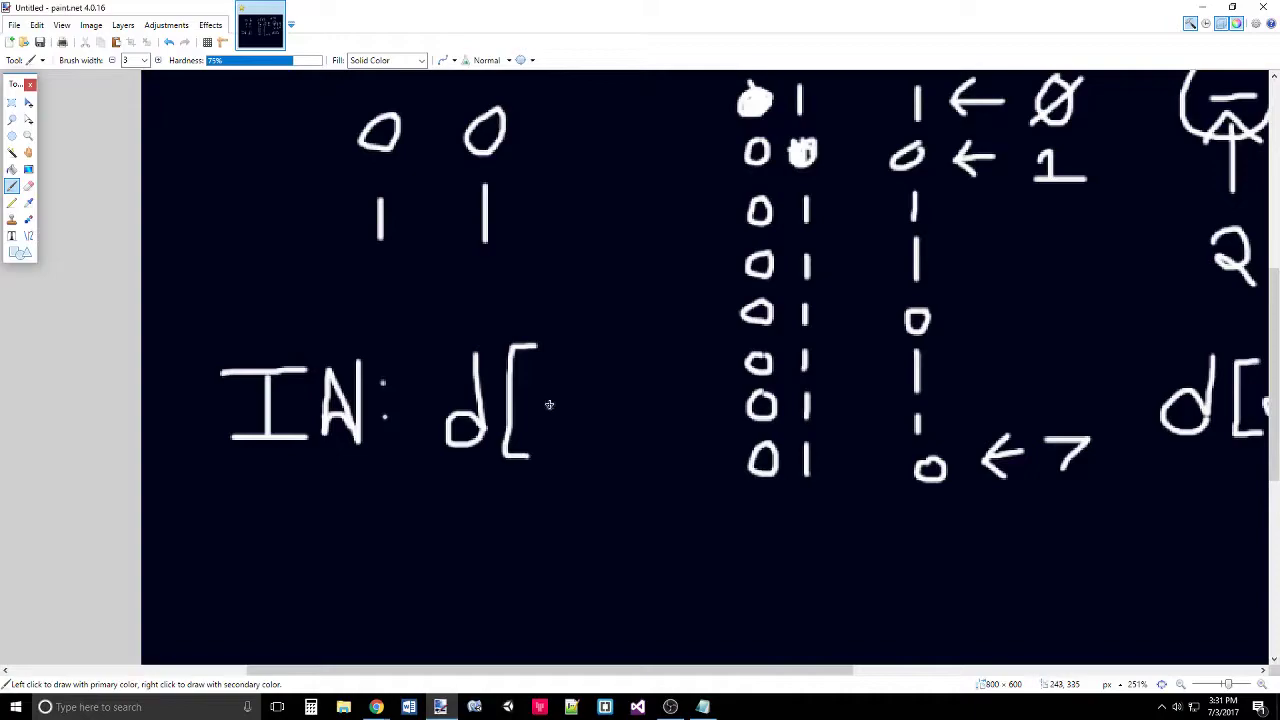
mouse_move(536, 376)
mouse_down()
mouse_move(562, 374)
mouse_move(574, 404)
mouse_move(546, 426)
mouse_up()
mouse_move(566, 346)
mouse_down()
mouse_move(600, 344)
mouse_move(616, 470)
mouse_move(600, 468)
mouse_up()
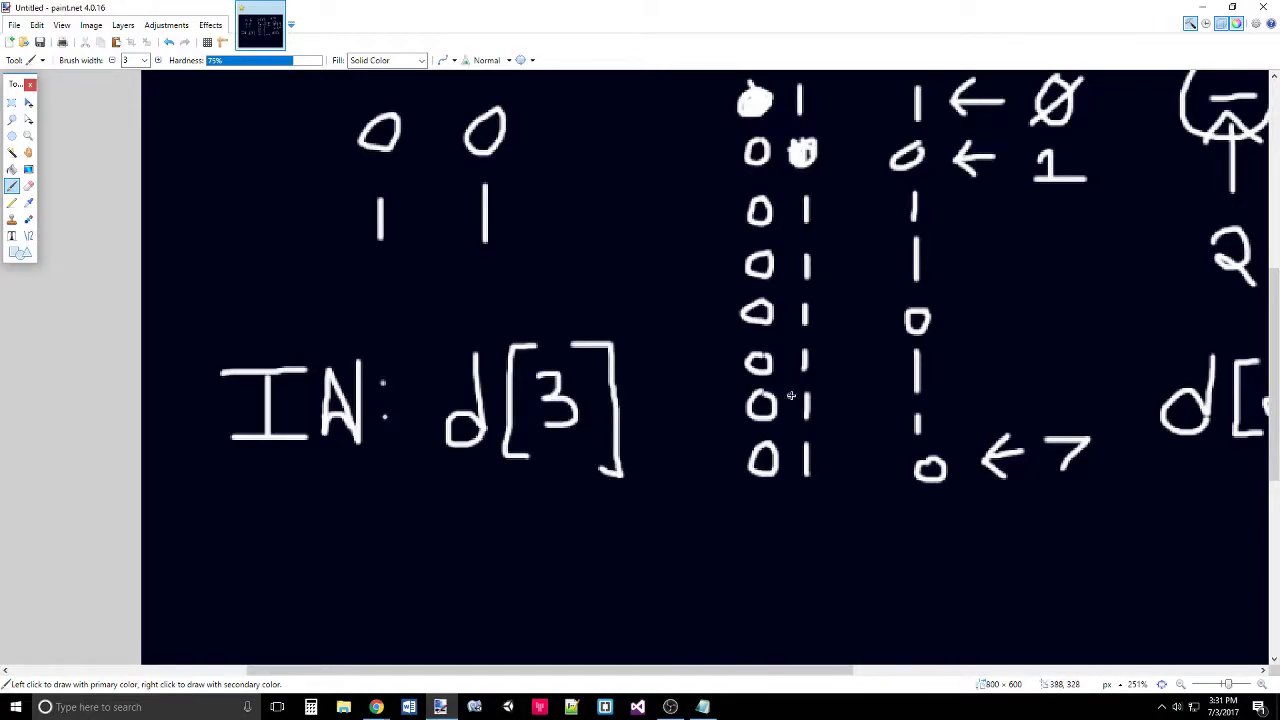
- Write d[2] below the IN: d[3] label
scroll(622, 475, down, 3)
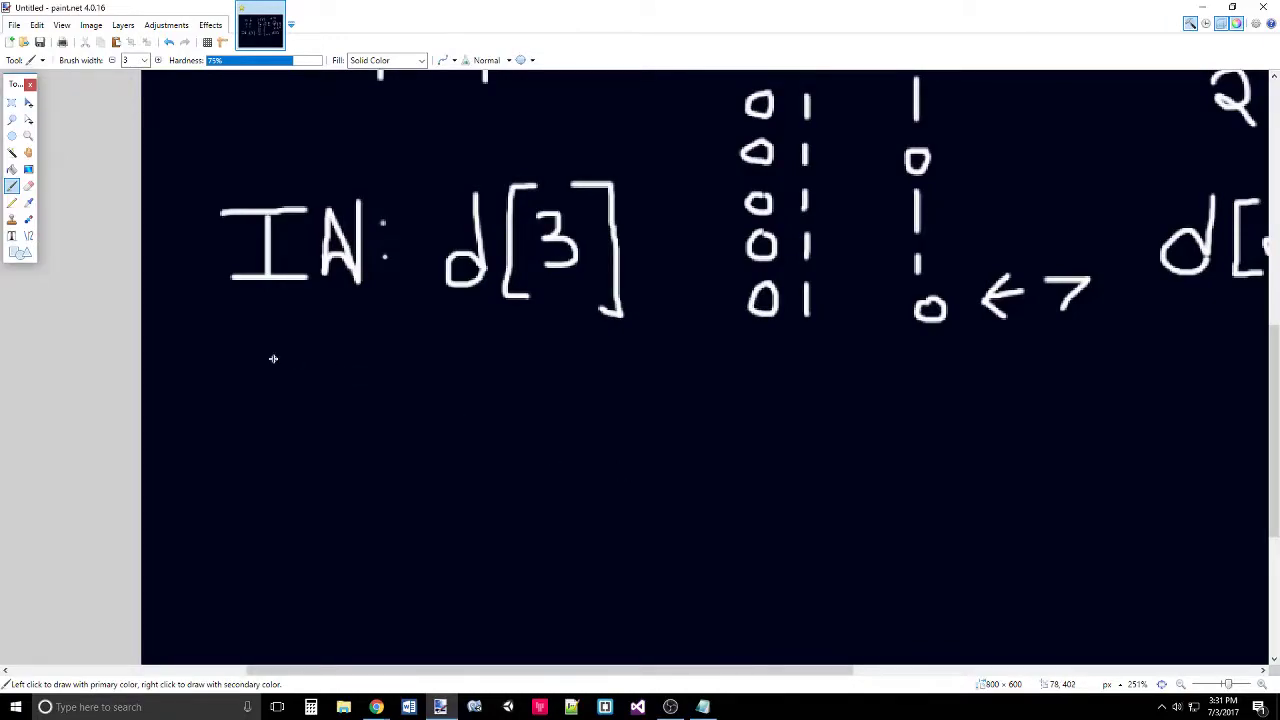
mouse_move(328, 381)
mouse_down()
mouse_move(312, 471)
mouse_move(342, 464)
mouse_up()
mouse_move(410, 385)
mouse_down()
mouse_move(360, 385)
mouse_move(362, 474)
mouse_move(388, 478)
mouse_up()
mouse_move(412, 428)
mouse_down()
mouse_move(432, 412)
mouse_move(404, 456)
mouse_move(455, 460)
mouse_up()
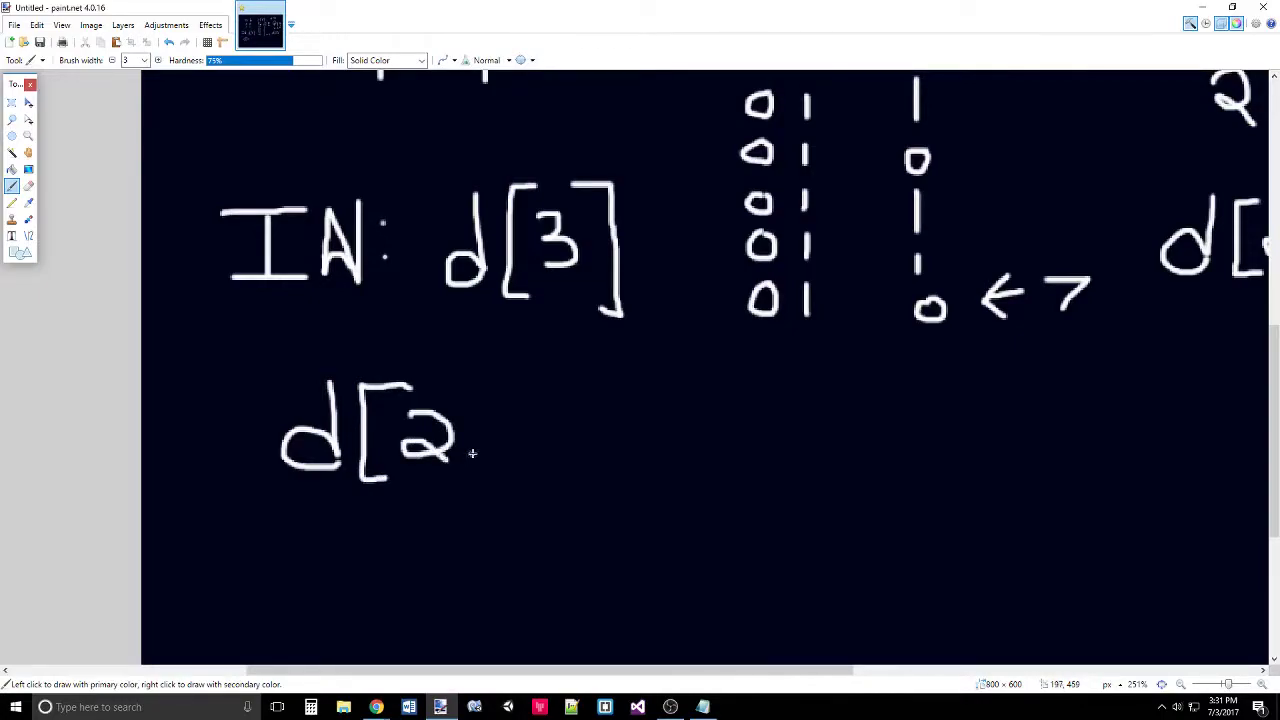
drag(464, 385, 473, 478)
scroll(517, 218, down, 1)
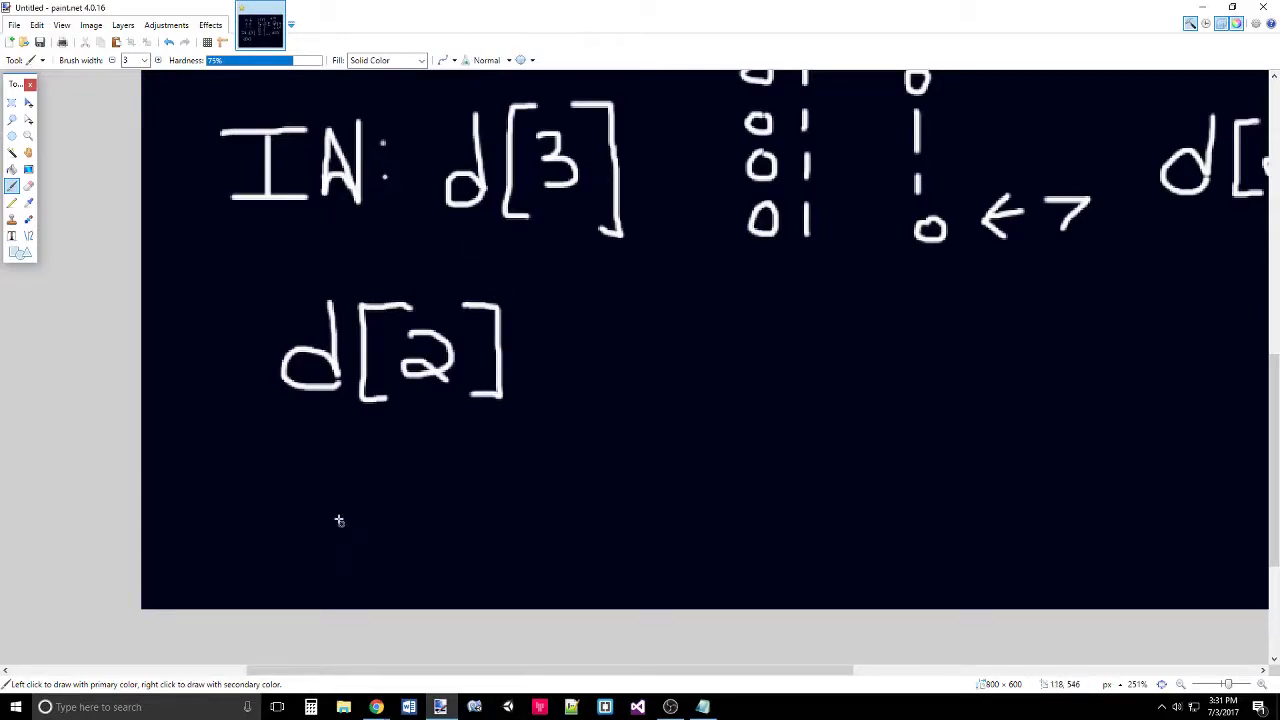
- Write d[0..2] beneath d[2] and mark ticks above its 0 and 2
mouse_move(351, 462)
mouse_down()
mouse_move(351, 508)
mouse_move(330, 535)
mouse_move(352, 522)
mouse_up()
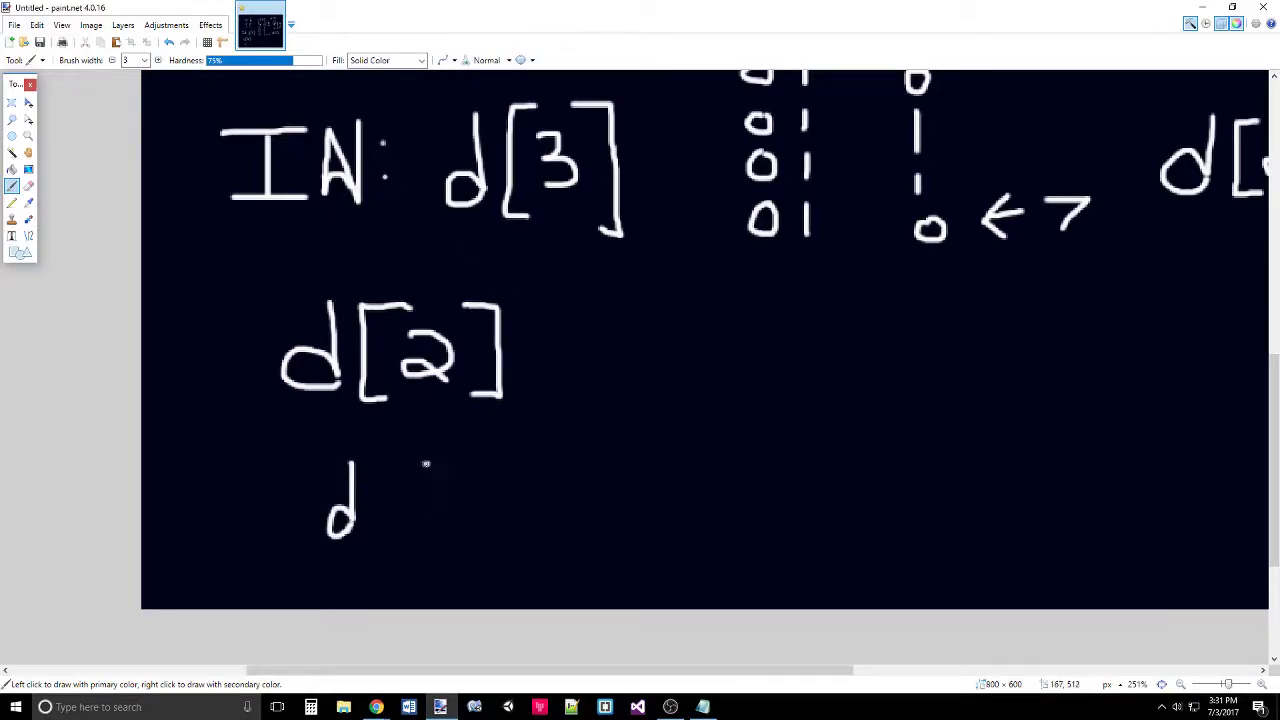
mouse_move(430, 462)
mouse_down()
mouse_move(388, 535)
mouse_move(413, 535)
mouse_up()
mouse_move(455, 490)
mouse_down()
mouse_move(428, 512)
mouse_move(470, 500)
mouse_move(456, 487)
mouse_move(558, 500)
mouse_move(564, 525)
mouse_up()
click(508, 526)
drag(572, 458, 574, 533)
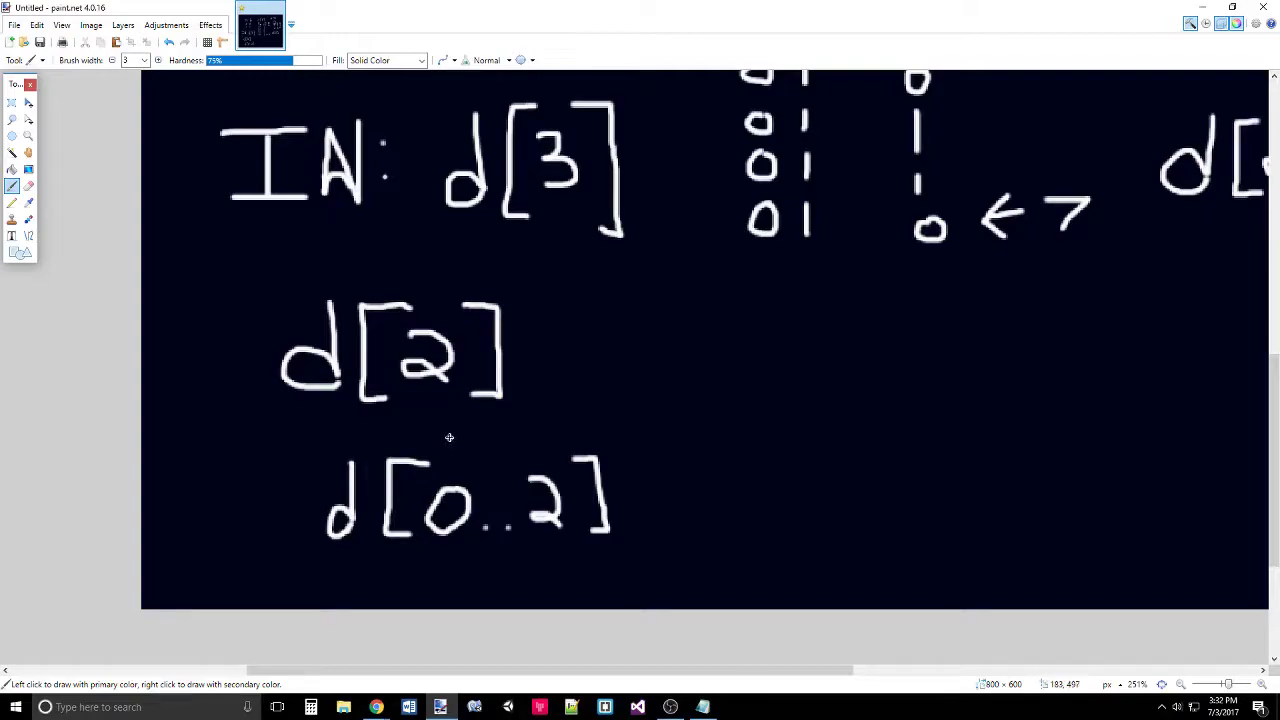
drag(450, 438, 461, 470)
mouse_move(537, 421)
mouse_down()
mouse_move(546, 456)
mouse_move(497, 444)
mouse_move(509, 483)
mouse_up()
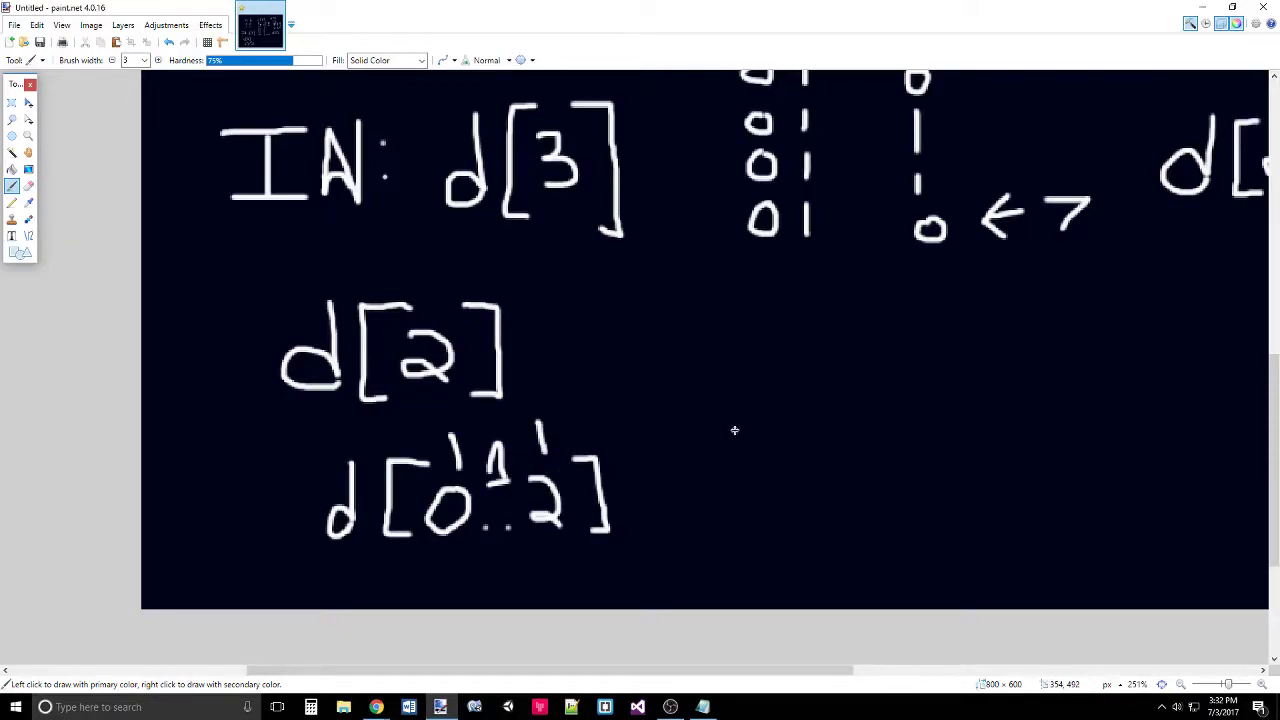
scroll(754, 423, up, 5)
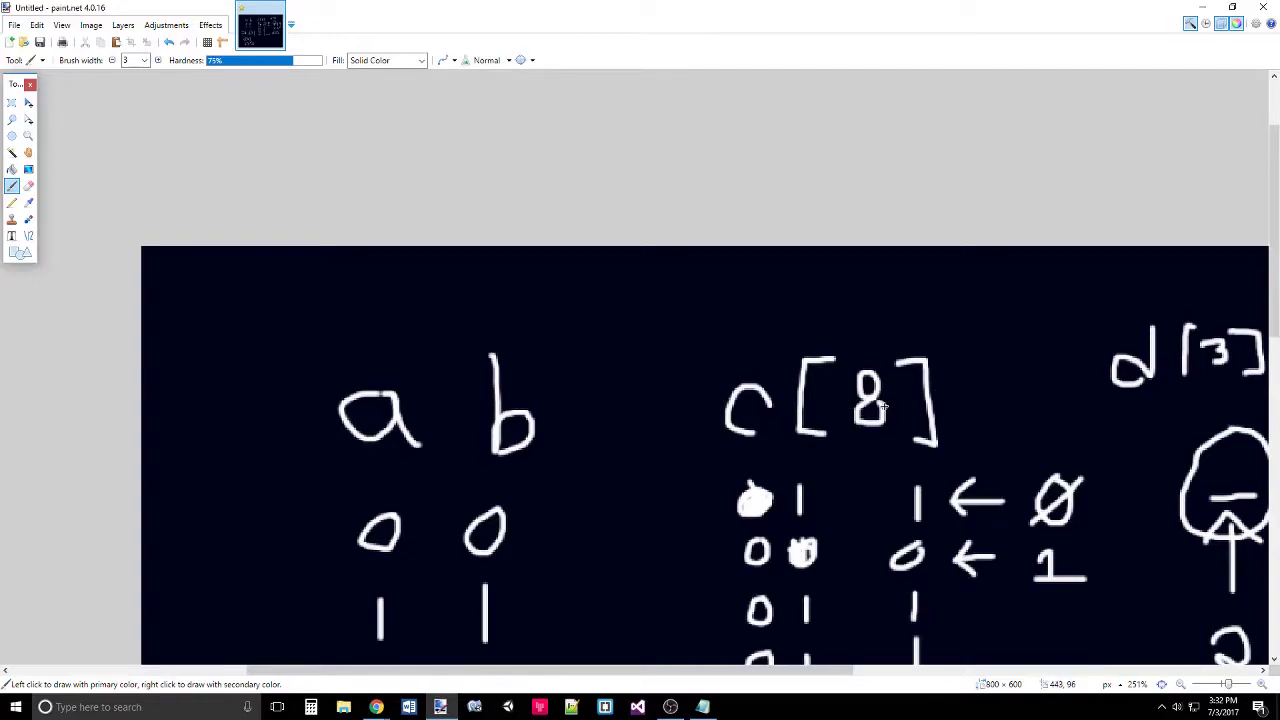
- Write c[0..7] above c[8], then undo and correct it to c[0..4]
mouse_move(750, 286)
mouse_down()
mouse_move(706, 296)
mouse_move(722, 320)
mouse_up()
drag(766, 285, 768, 330)
mouse_move(800, 292)
mouse_down()
mouse_move(878, 286)
mouse_move(870, 322)
mouse_up()
click(826, 318)
click(838, 318)
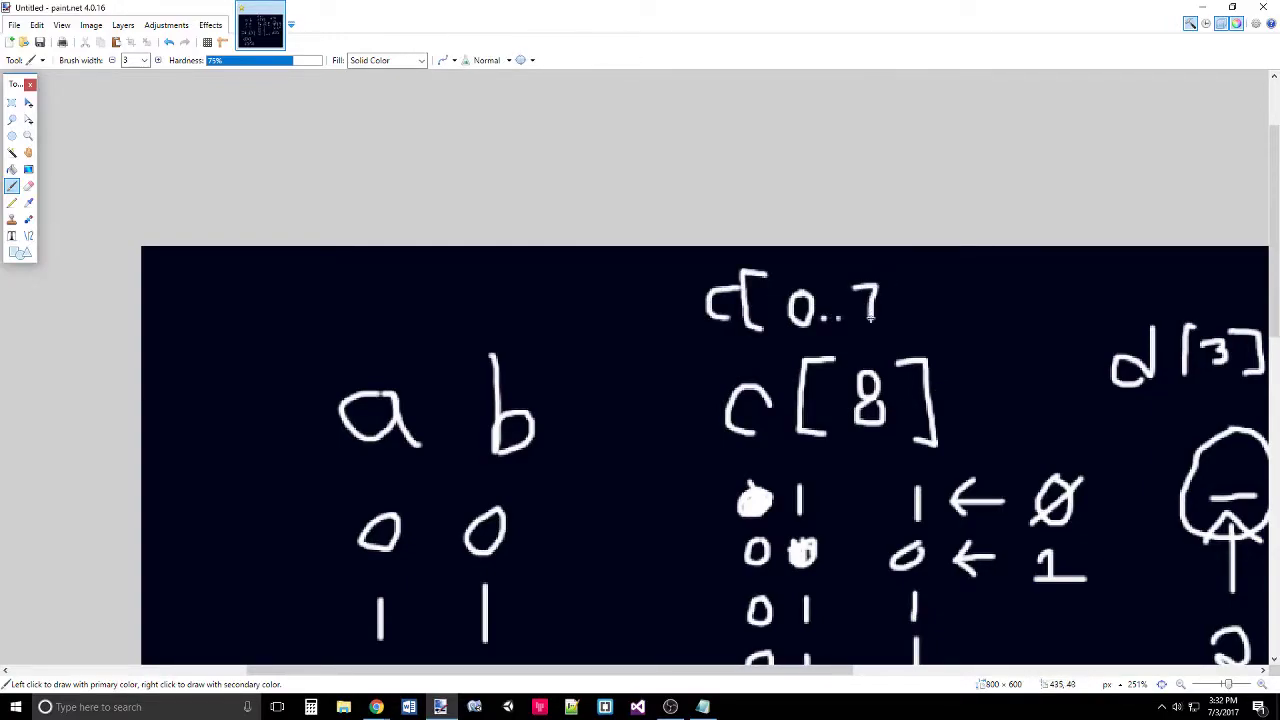
mouse_move(874, 265)
mouse_down()
mouse_move(898, 263)
mouse_move(906, 322)
mouse_move(895, 323)
mouse_up()
key(ctrl+z)
key(ctrl+z)
drag(859, 279, 887, 305)
drag(880, 280, 882, 327)
mouse_move(886, 268)
mouse_down()
mouse_move(900, 266)
mouse_move(920, 305)
mouse_move(908, 328)
mouse_up()
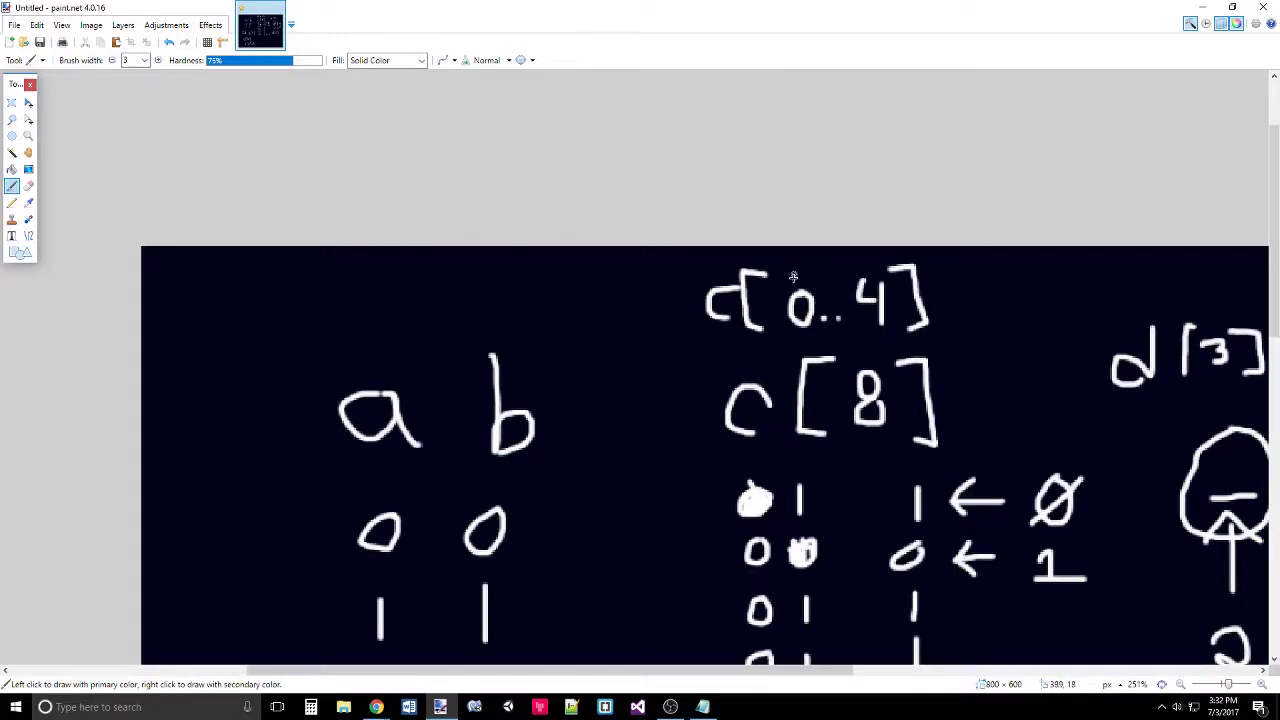
- List digits 0 through 4 with a curly brace beside them, then wipe the canvas
mouse_move(590, 277)
mouse_down()
mouse_move(581, 287)
mouse_move(591, 278)
mouse_move(601, 348)
mouse_up()
mouse_move(591, 362)
mouse_down()
mouse_move(600, 402)
mouse_move(628, 402)
mouse_up()
mouse_move(604, 430)
mouse_down()
mouse_move(626, 437)
mouse_move(600, 462)
mouse_move(632, 500)
mouse_move(627, 525)
mouse_up()
mouse_move(624, 276)
mouse_down()
mouse_move(669, 333)
mouse_move(648, 376)
mouse_move(687, 388)
mouse_move(664, 414)
mouse_move(684, 471)
mouse_move(635, 525)
mouse_up()
key(ctrl+z)
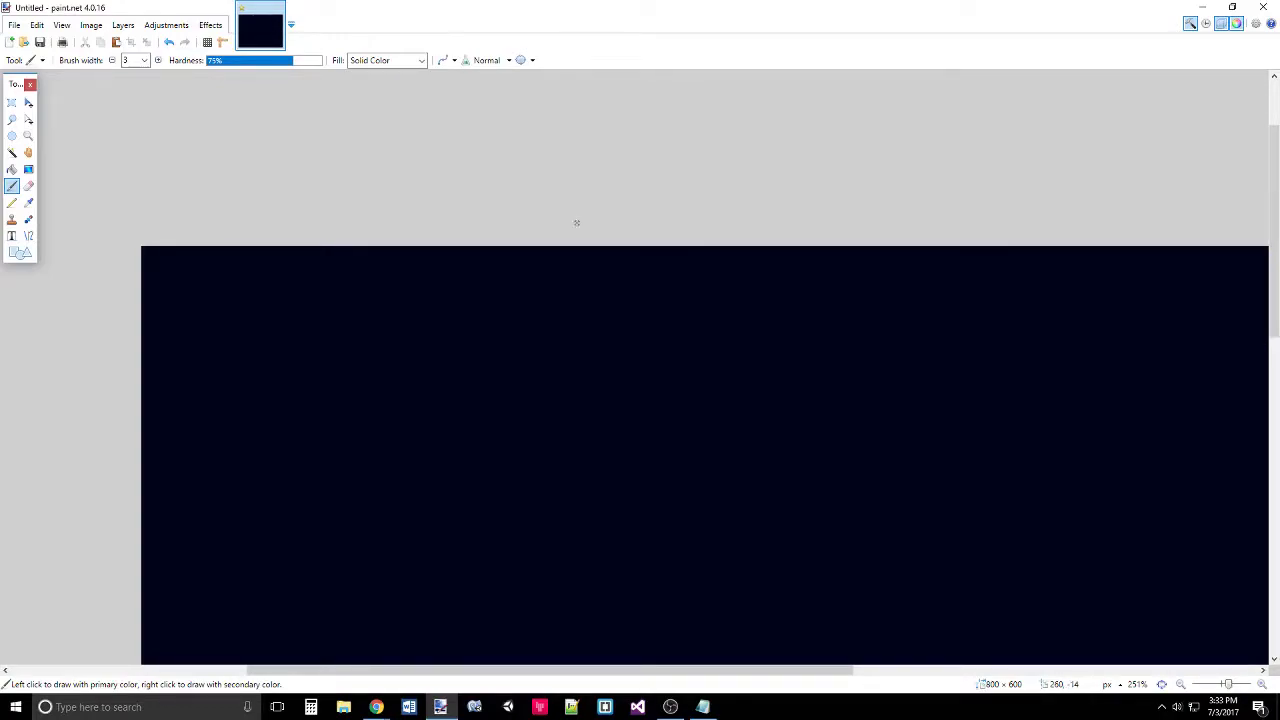
- Bring the typed chip list, Not through DMux8Way, into view on the canvas
scroll(576, 222, down, 3)
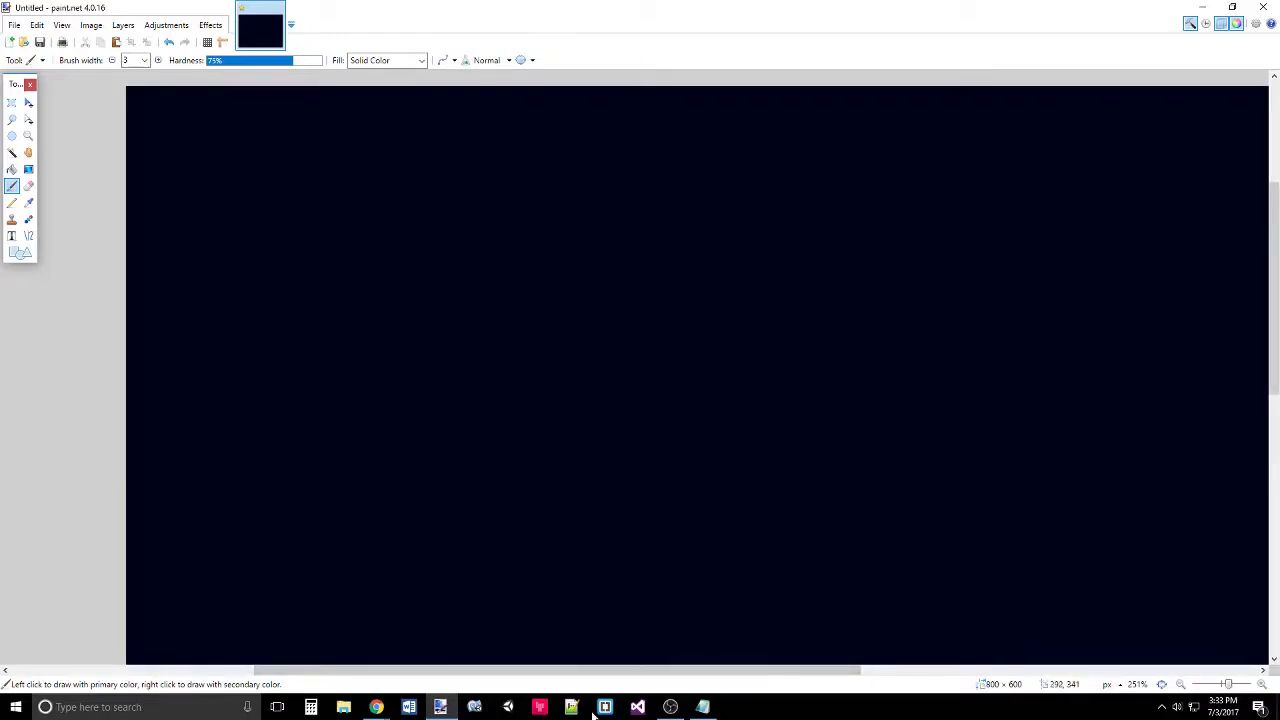
drag(586, 675, 623, 671)
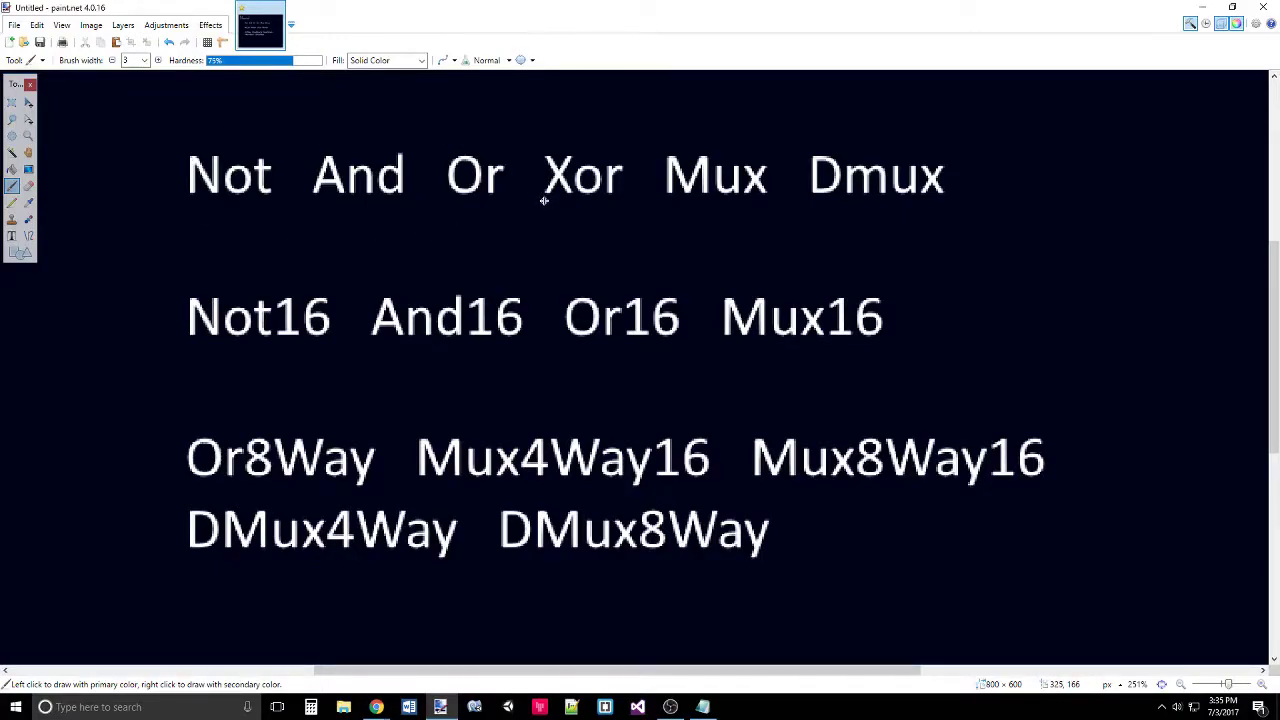
- Underline the Not–Xor, Not16–Mux16 and DMux4Way–DMux8Way rows, then undo most underlines
mouse_move(180, 216)
mouse_down()
mouse_move(628, 206)
mouse_move(917, 225)
mouse_up()
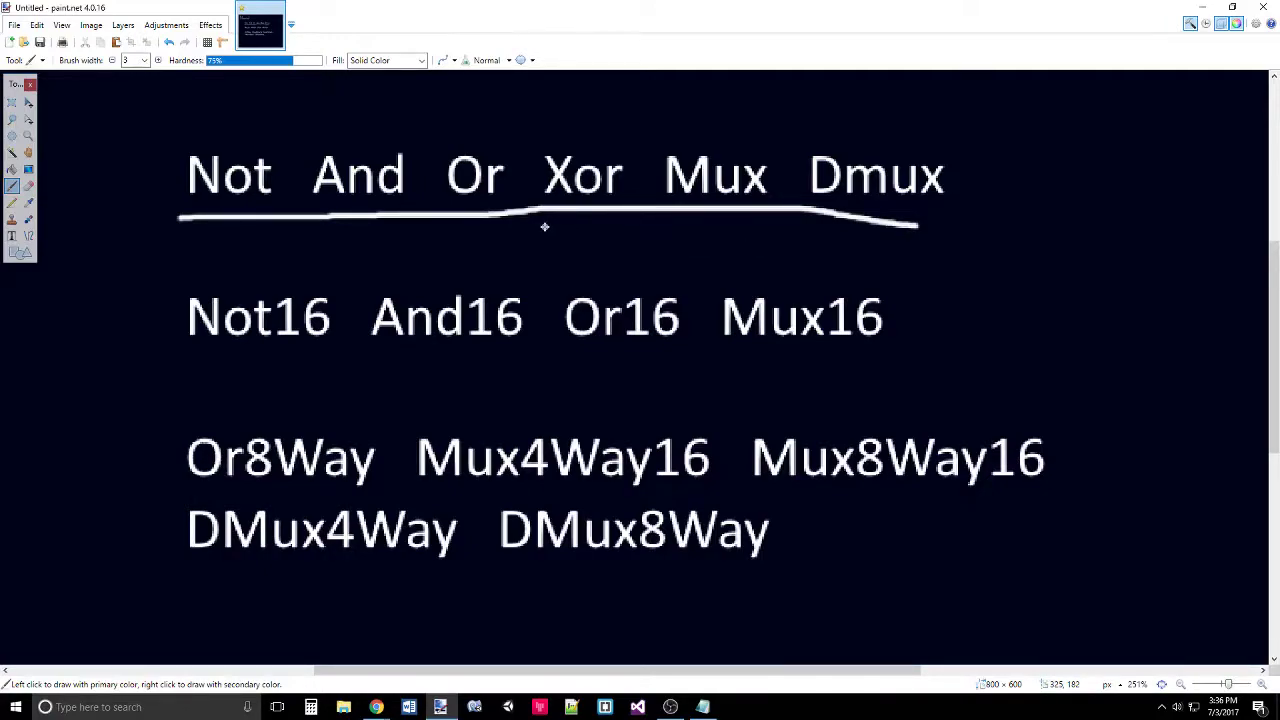
drag(537, 223, 916, 236)
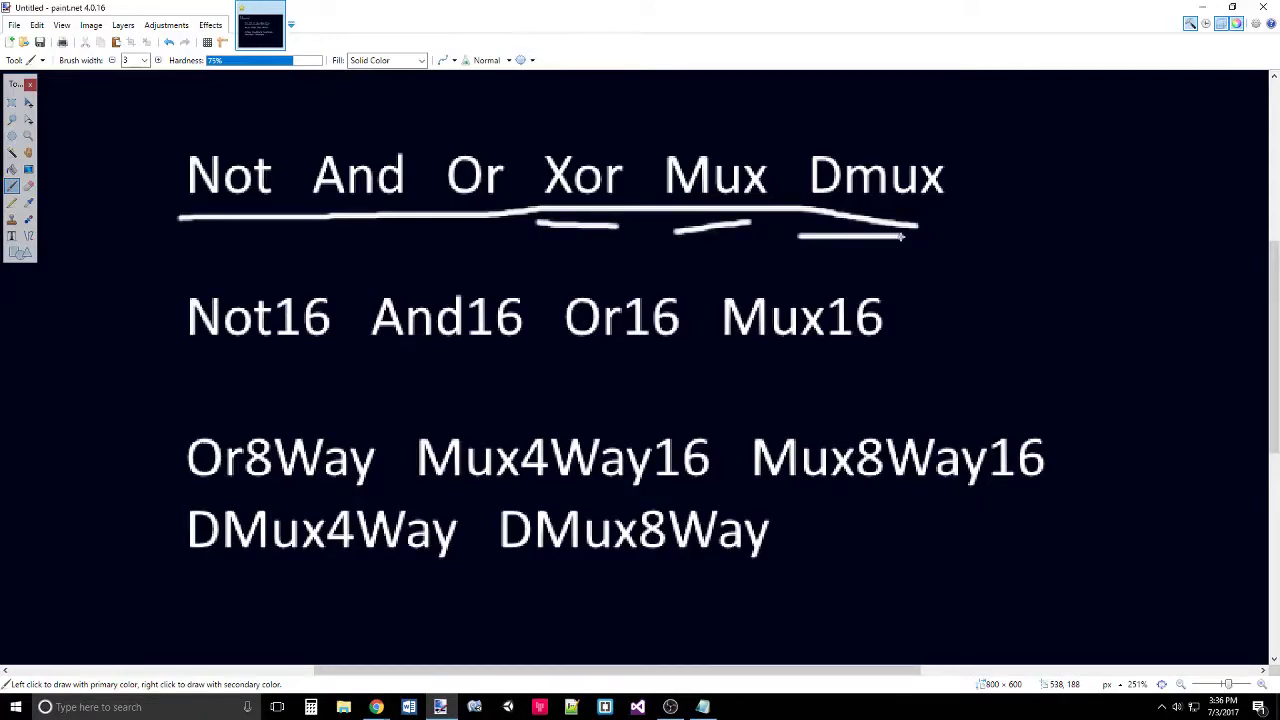
drag(170, 224, 486, 242)
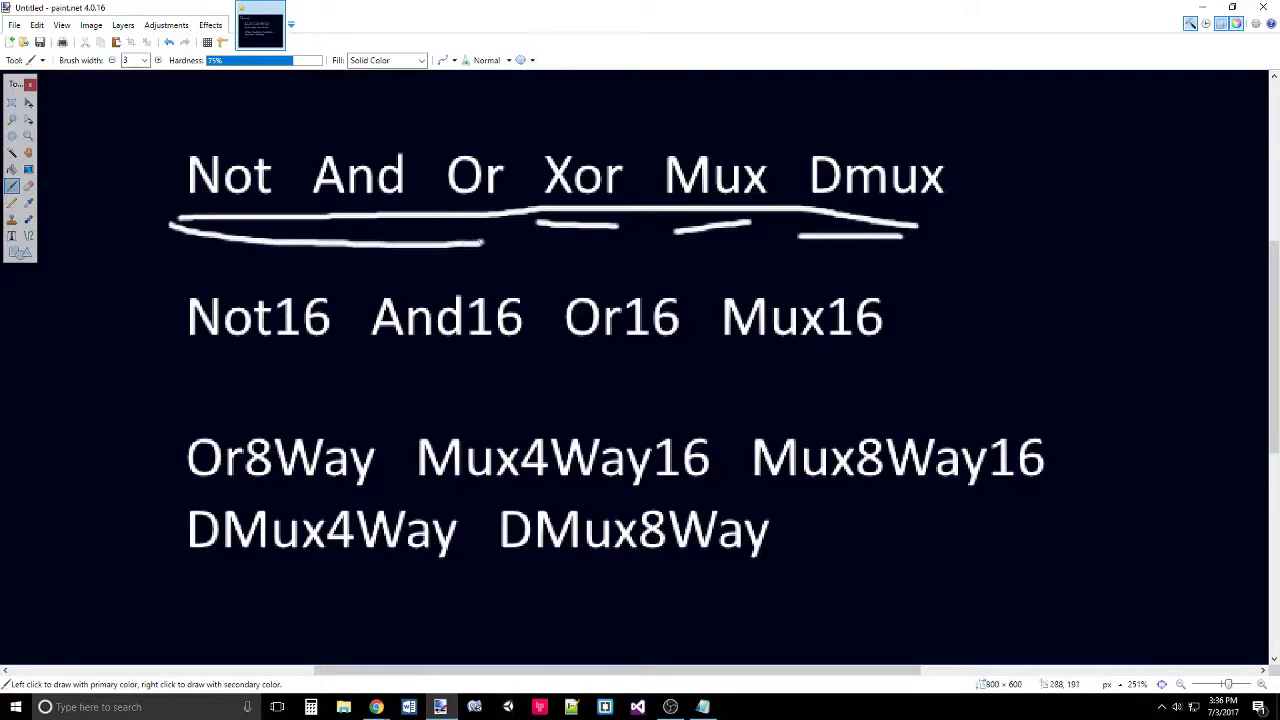
mouse_move(163, 366)
mouse_down()
mouse_move(366, 356)
mouse_move(902, 377)
mouse_up()
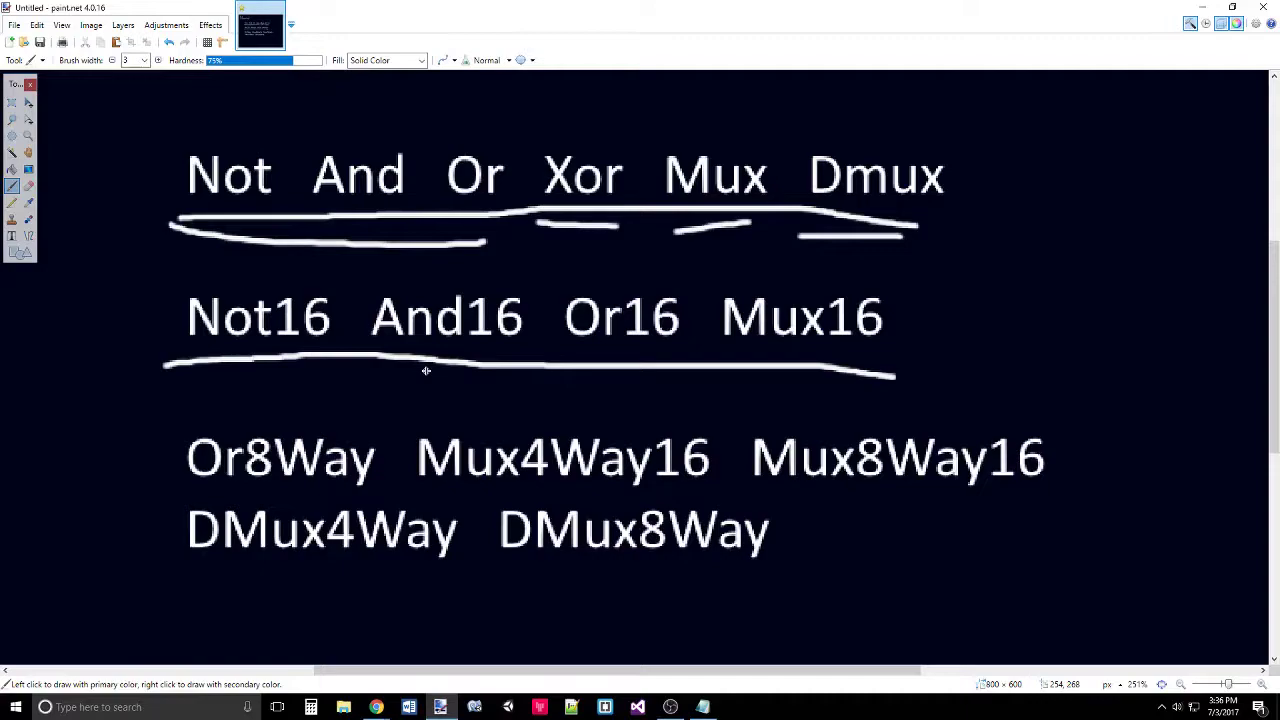
drag(157, 575, 1100, 582)
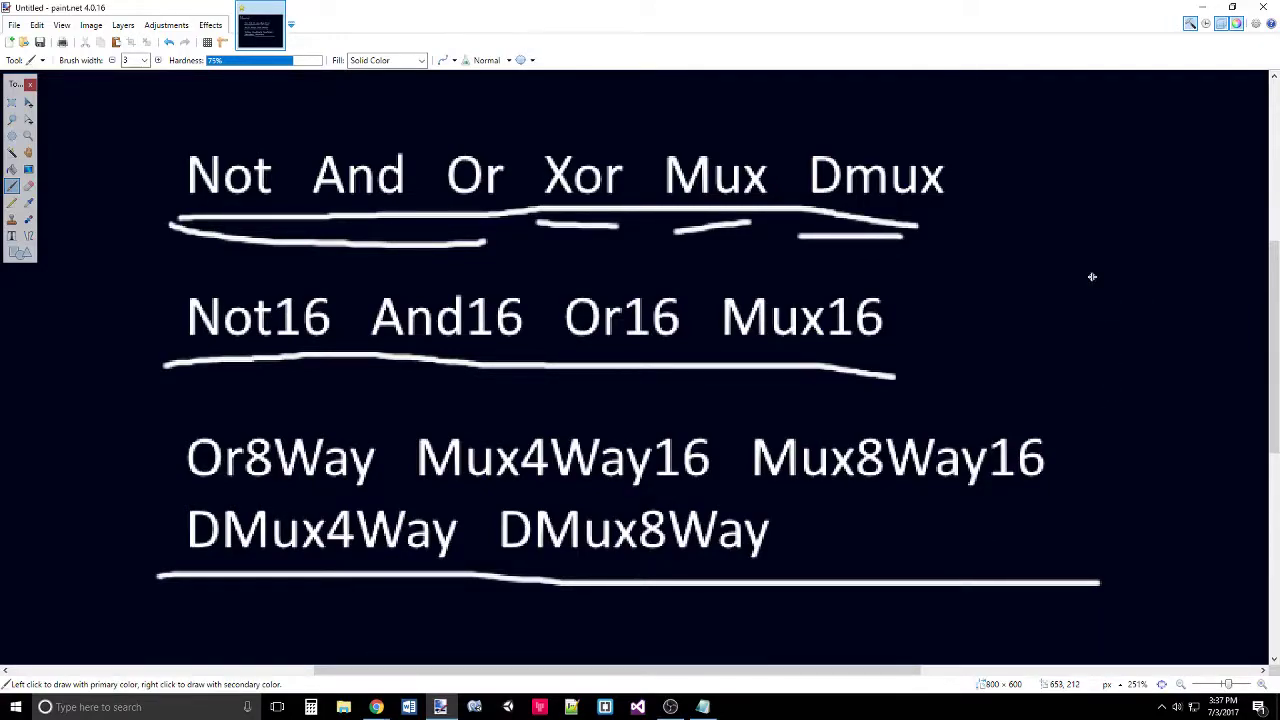
key(ctrl+z)
key(ctrl+z)
key(ctrl+z)
key(ctrl+z)
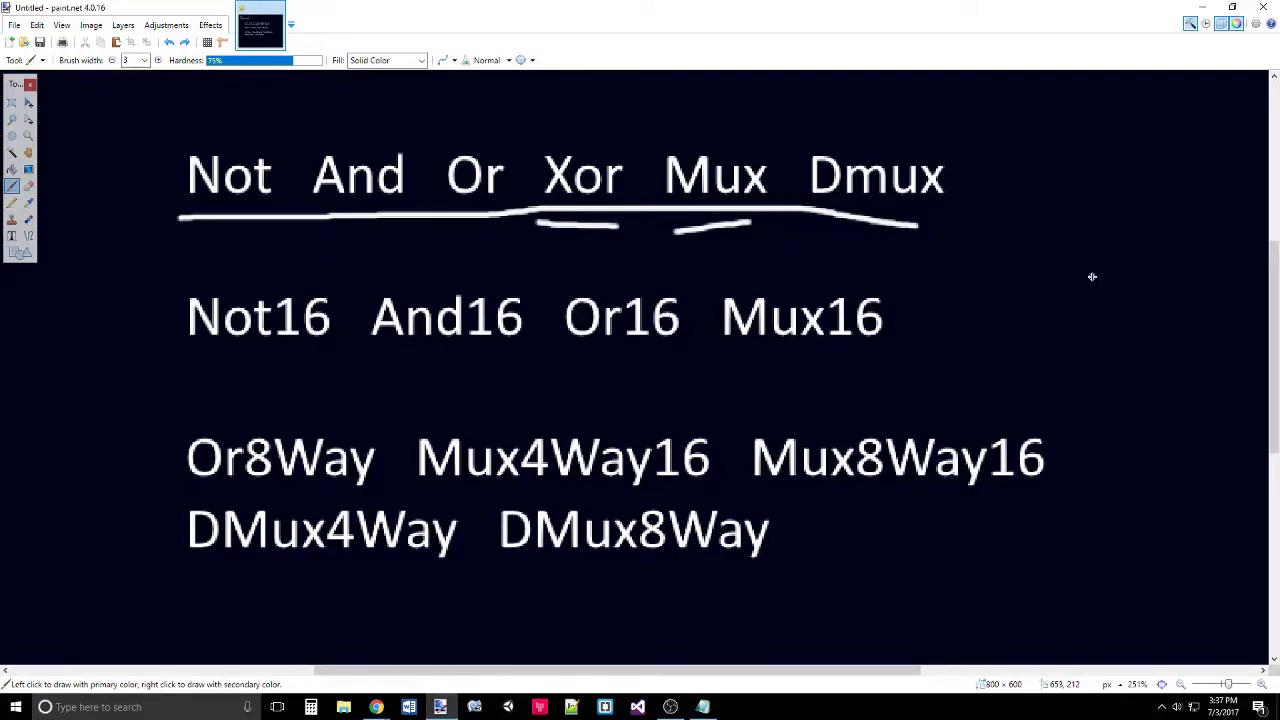
- Undo the last remaining underline strokes on the chip list
key(ctrl+z)
key(ctrl+z)
key(ctrl+z)
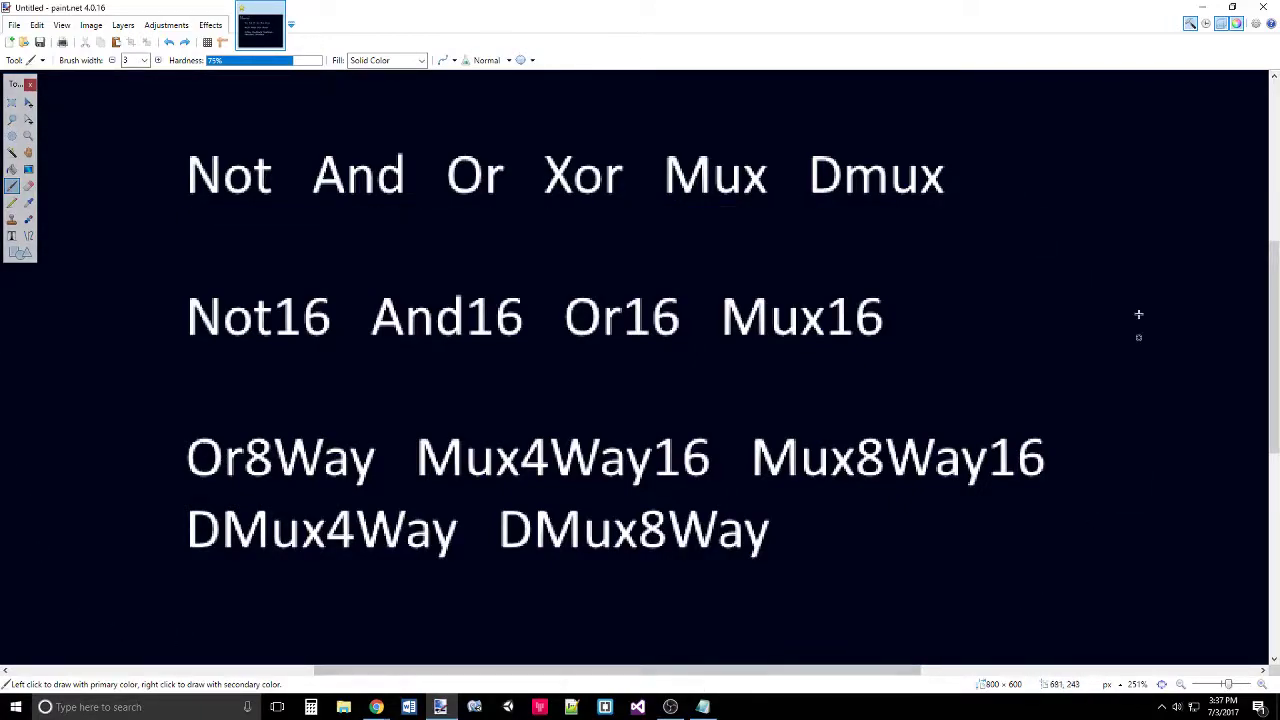
key(ctrl+z)
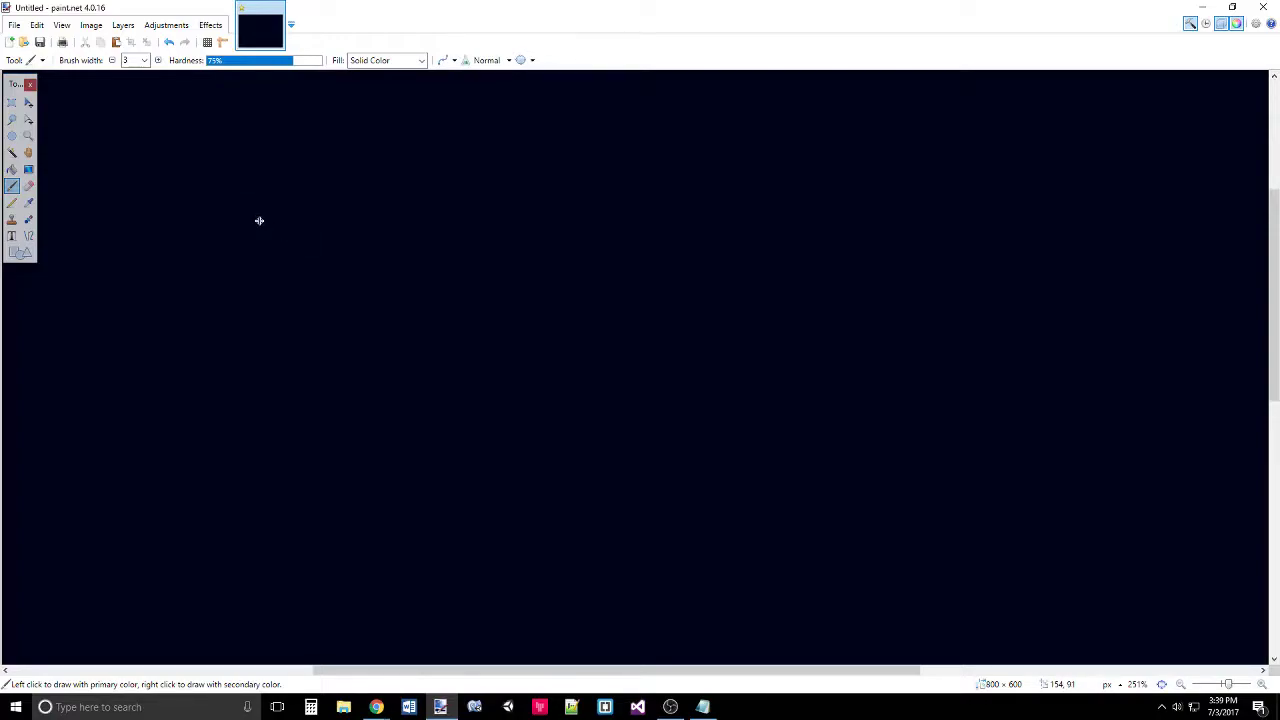
- Hand-write 'x AND y' at the top left of the canvas
mouse_move(184, 168)
mouse_down()
mouse_move(220, 215)
mouse_move(222, 166)
mouse_up()
mouse_move(300, 235)
mouse_down()
mouse_move(368, 212)
mouse_move(373, 224)
mouse_up()
drag(302, 198, 372, 193)
drag(406, 213, 462, 133)
mouse_move(492, 214)
mouse_down()
mouse_move(546, 158)
mouse_move(510, 213)
mouse_up()
mouse_move(596, 174)
mouse_down()
mouse_move(630, 214)
mouse_move(609, 300)
mouse_up()
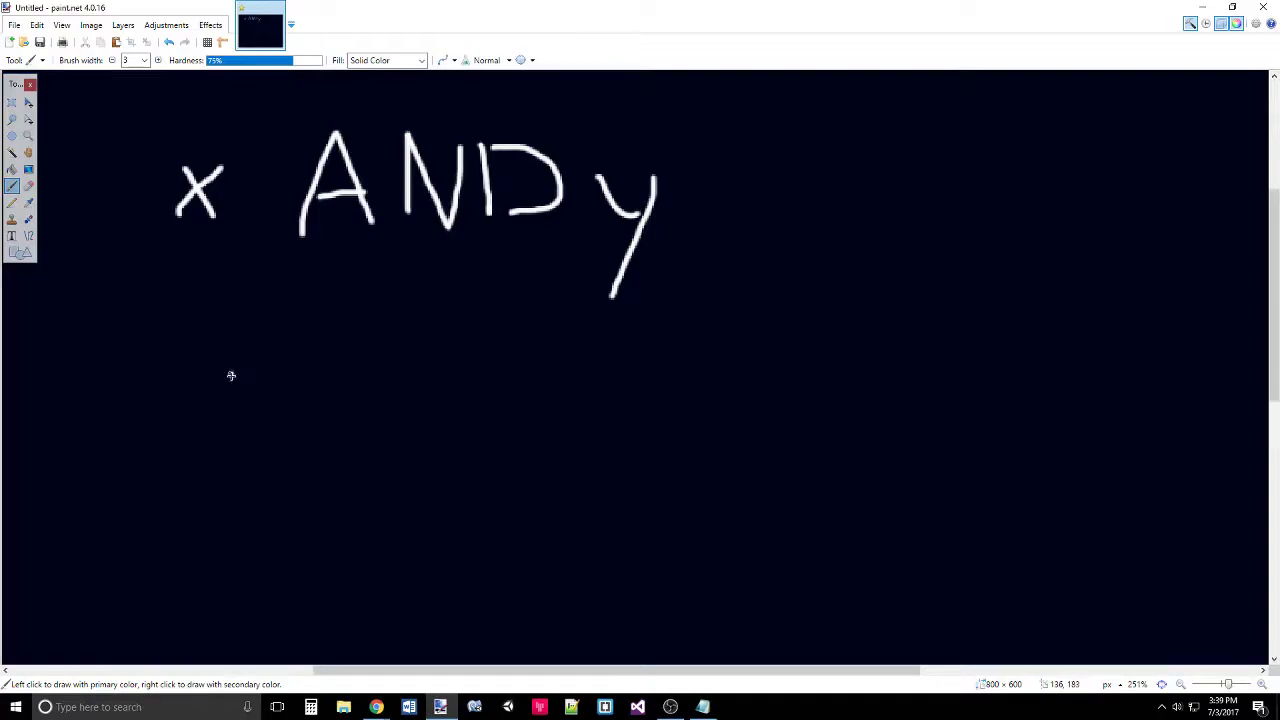
- Write xy and x + y beneath it, and begin another x on the right
mouse_move(231, 378)
mouse_down()
mouse_move(265, 437)
mouse_move(304, 384)
mouse_move(342, 387)
mouse_move(314, 483)
mouse_up()
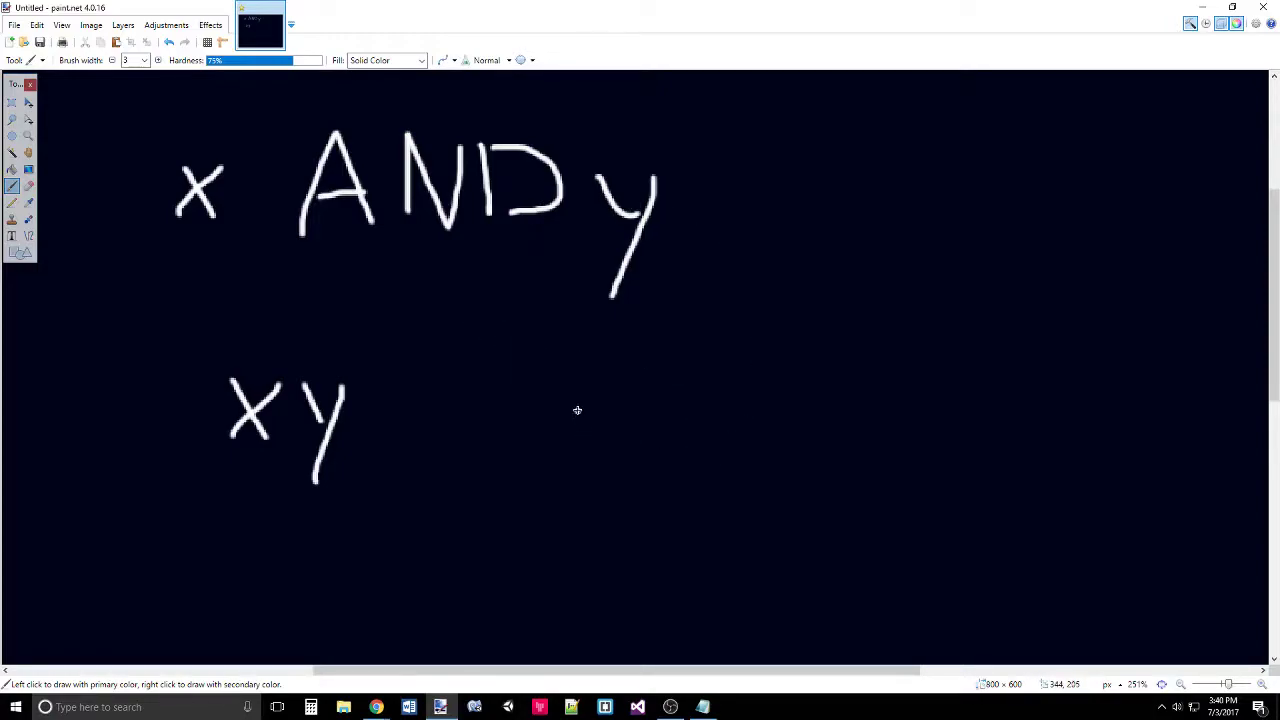
mouse_move(575, 393)
mouse_down()
mouse_move(600, 427)
mouse_move(617, 382)
mouse_move(666, 418)
mouse_move(683, 408)
mouse_move(734, 426)
mouse_move(727, 485)
mouse_up()
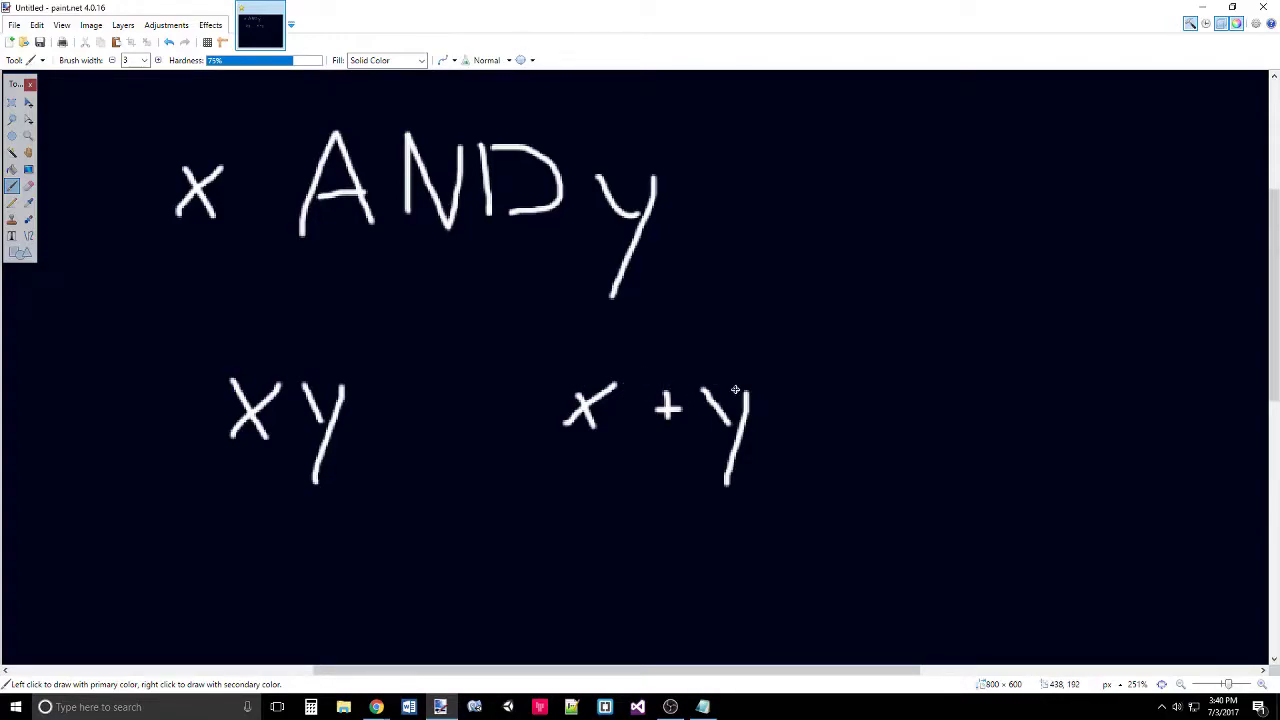
mouse_move(831, 206)
mouse_down()
mouse_move(869, 253)
mouse_move(825, 185)
mouse_move(887, 185)
mouse_up()
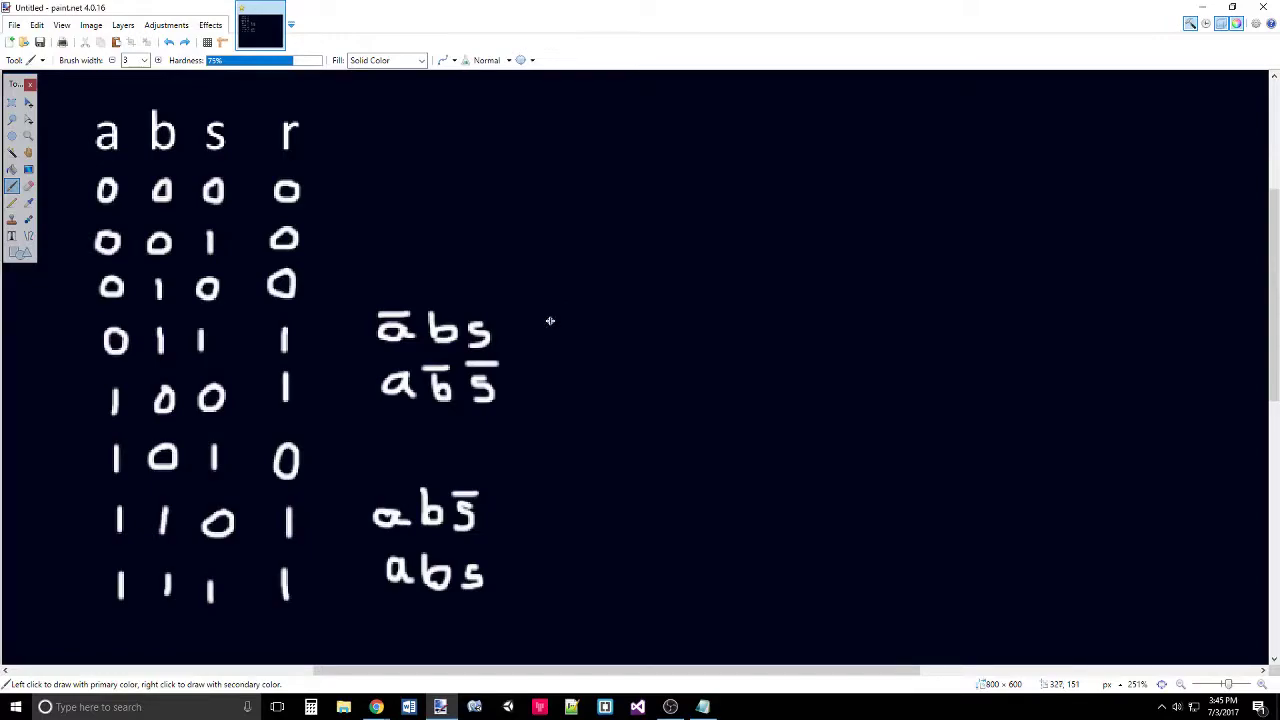
- Draw plus signs joining the terms ābs, ab̄s̄, abs̄ and abs
drag(538, 318, 540, 348)
drag(525, 334, 555, 334)
mouse_move(540, 372)
mouse_down()
mouse_move(540, 396)
mouse_move(553, 387)
mouse_up()
mouse_move(529, 502)
mouse_down()
mouse_move(529, 531)
mouse_move(544, 515)
mouse_up()
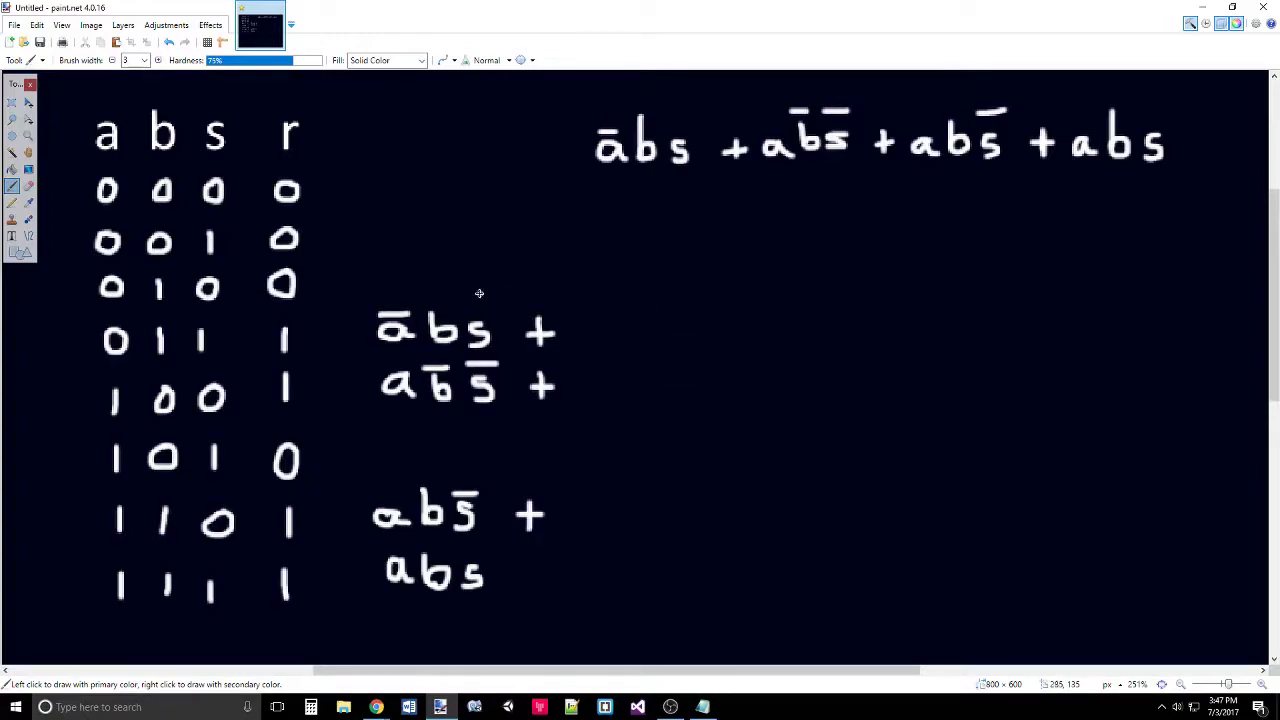
- Try underlining ā and a in the āa = F identity, then undo both strokes
scroll(416, 243, up, 2)
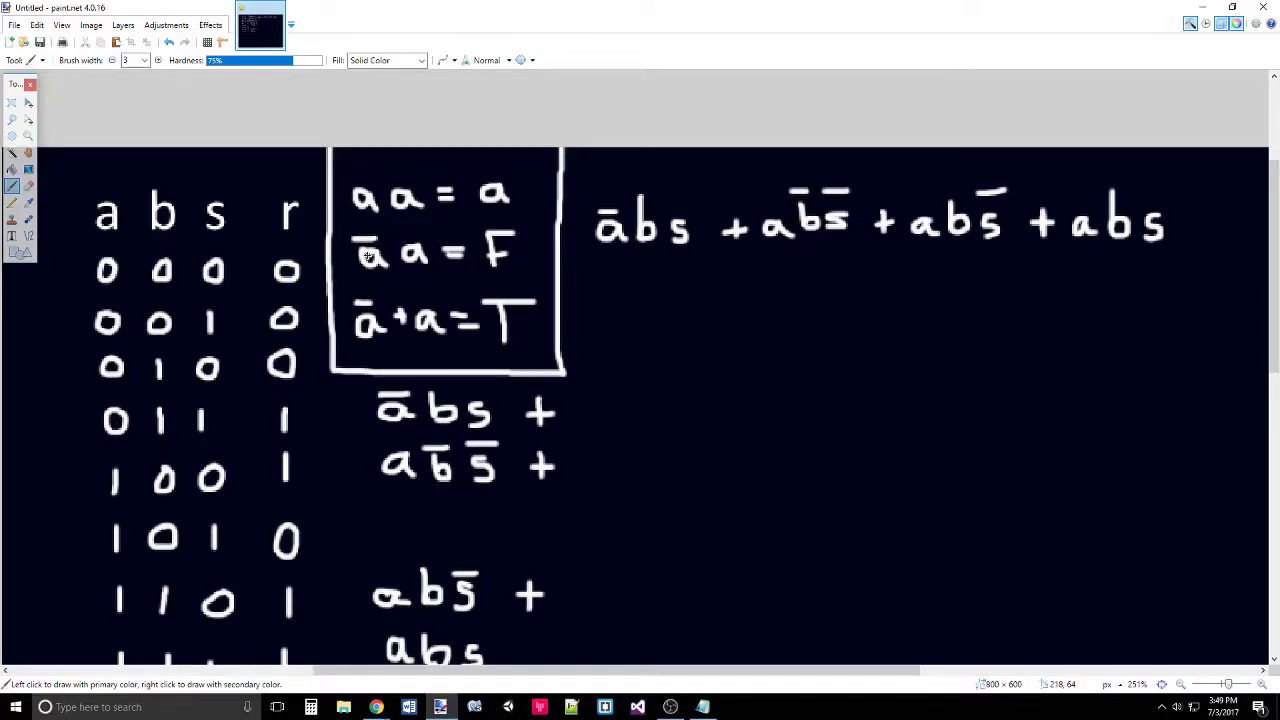
mouse_move(350, 281)
mouse_down()
mouse_move(385, 268)
mouse_move(440, 279)
mouse_up()
key(ctrl+z)
key(ctrl+z)
drag(404, 276, 430, 276)
key(ctrl+z)
key(ctrl+z)
- Underline ā and a in the ā + a = T identity, then undo those underlines
drag(350, 348, 446, 347)
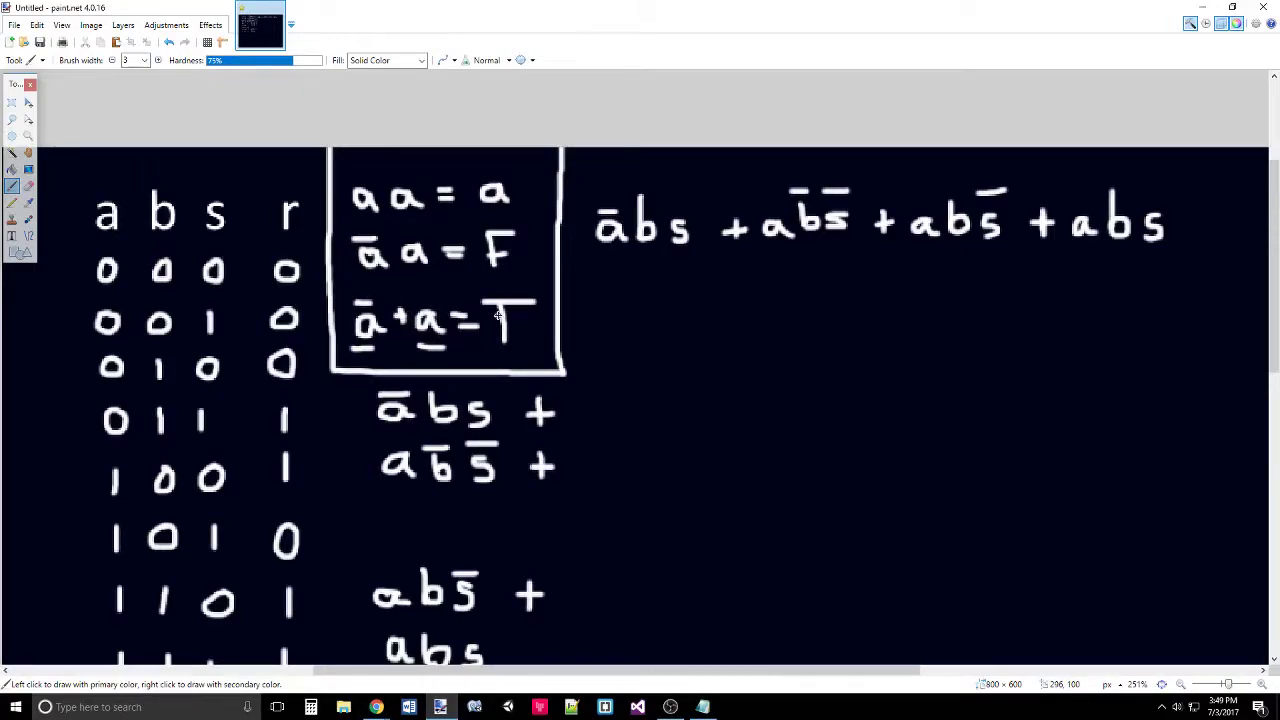
mouse_move(446, 348)
mouse_down()
mouse_move(377, 345)
mouse_move(369, 295)
mouse_move(358, 302)
mouse_move(368, 343)
mouse_move(446, 343)
mouse_up()
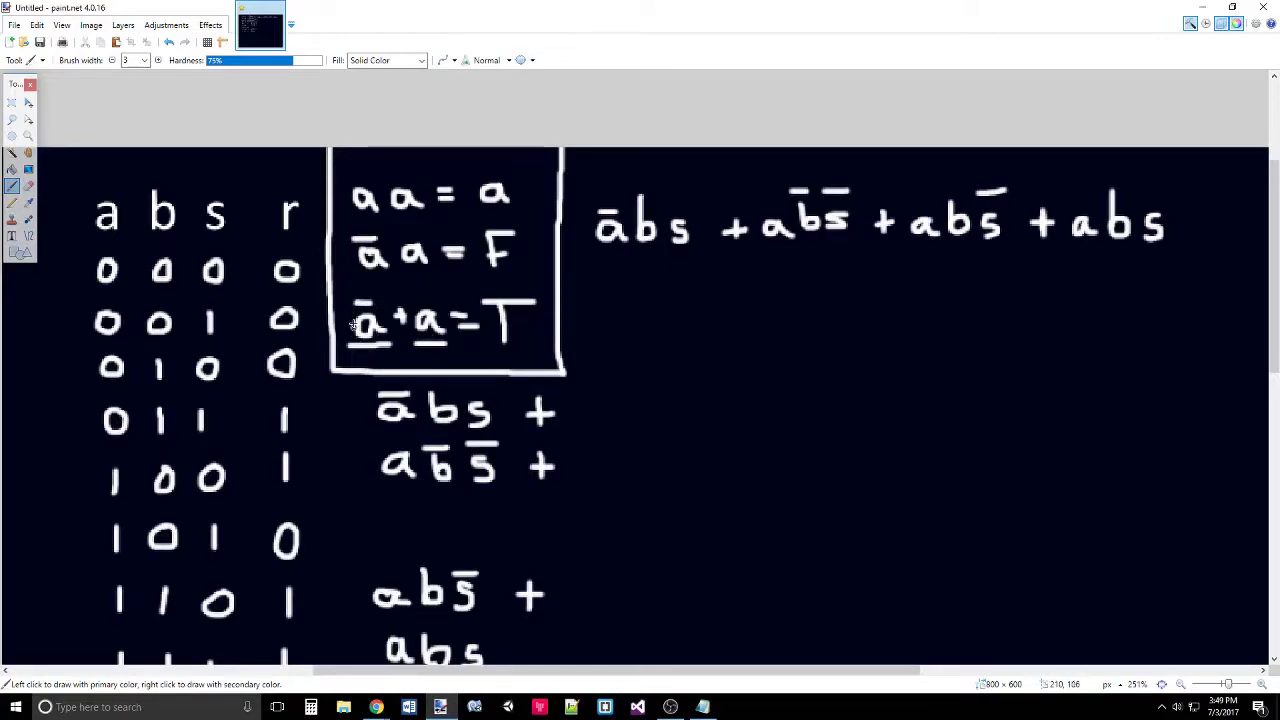
key(ctrl+z)
key(ctrl+z)
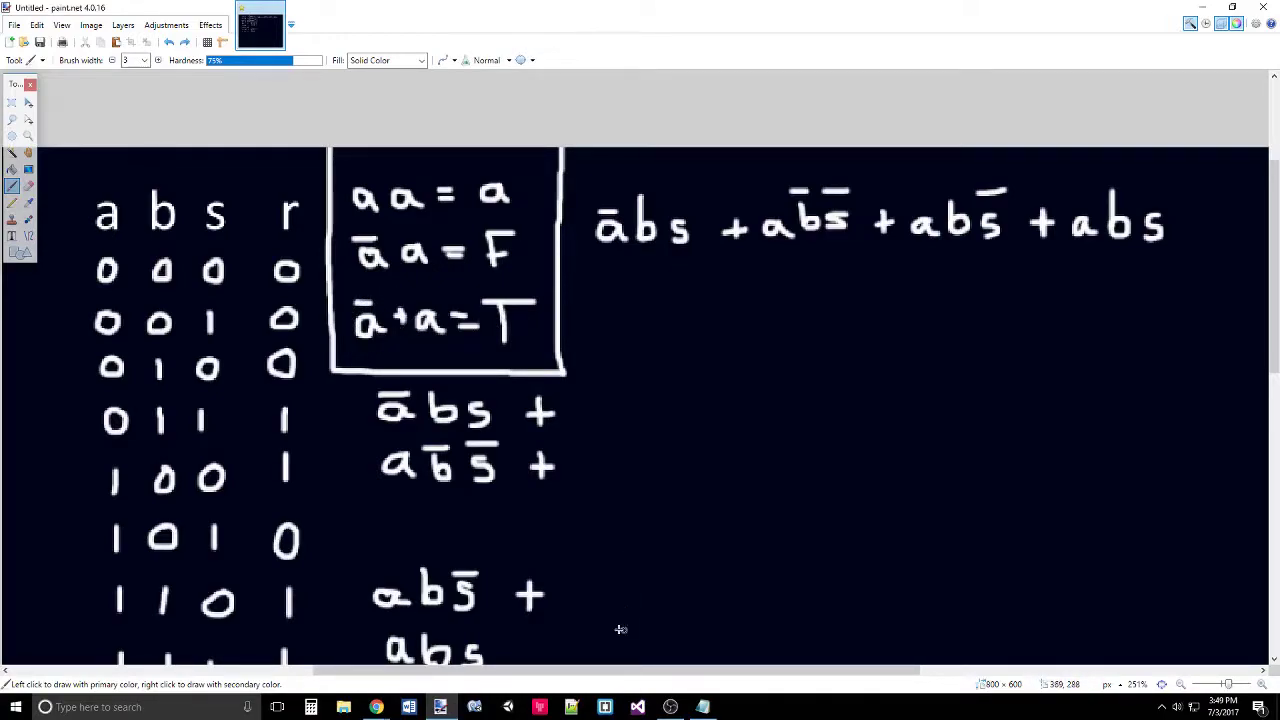
drag(630, 672, 668, 676)
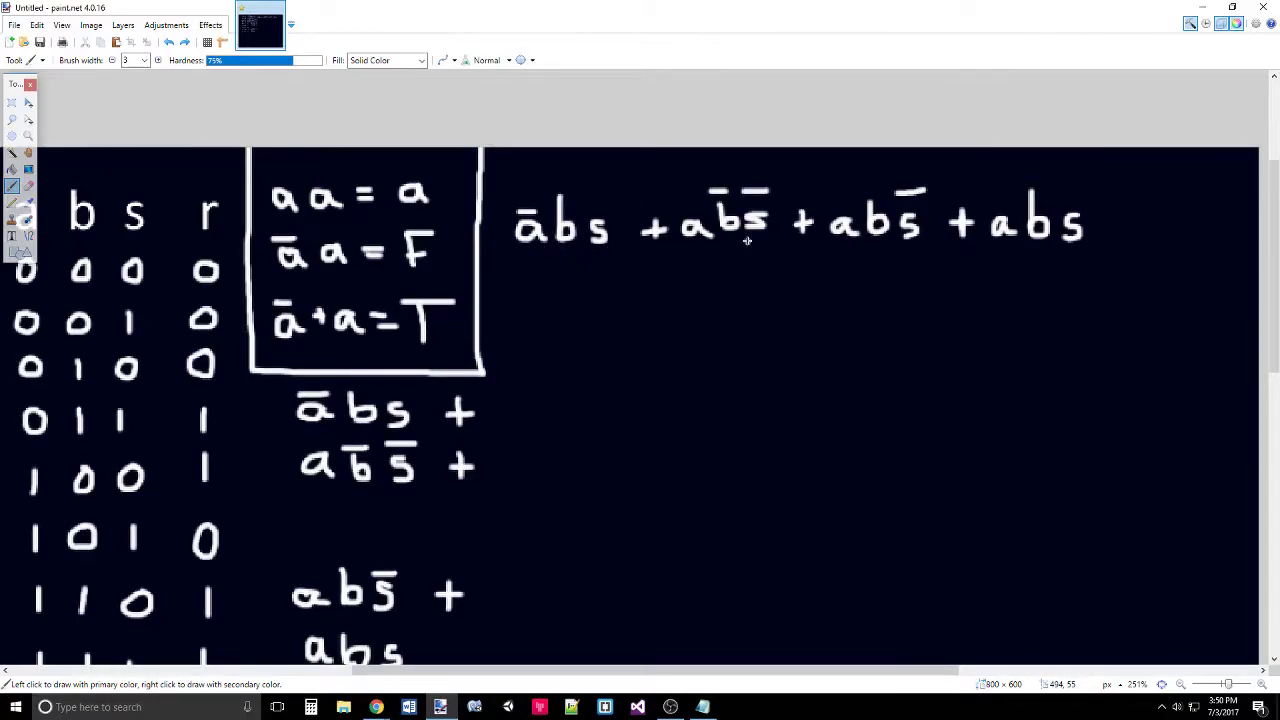
- Replace long term underlines with short strokes under the a of ab̄s̄, abs̄ and abs
mouse_move(614, 244)
mouse_down()
mouse_move(605, 268)
mouse_move(505, 262)
mouse_up()
mouse_move(683, 249)
mouse_down()
mouse_move(770, 252)
mouse_move(848, 280)
mouse_move(908, 262)
mouse_up()
drag(986, 256, 1112, 263)
key(ctrl+z)
key(ctrl+z)
key(ctrl+z)
key(ctrl+z)
drag(676, 257, 712, 255)
drag(837, 255, 860, 255)
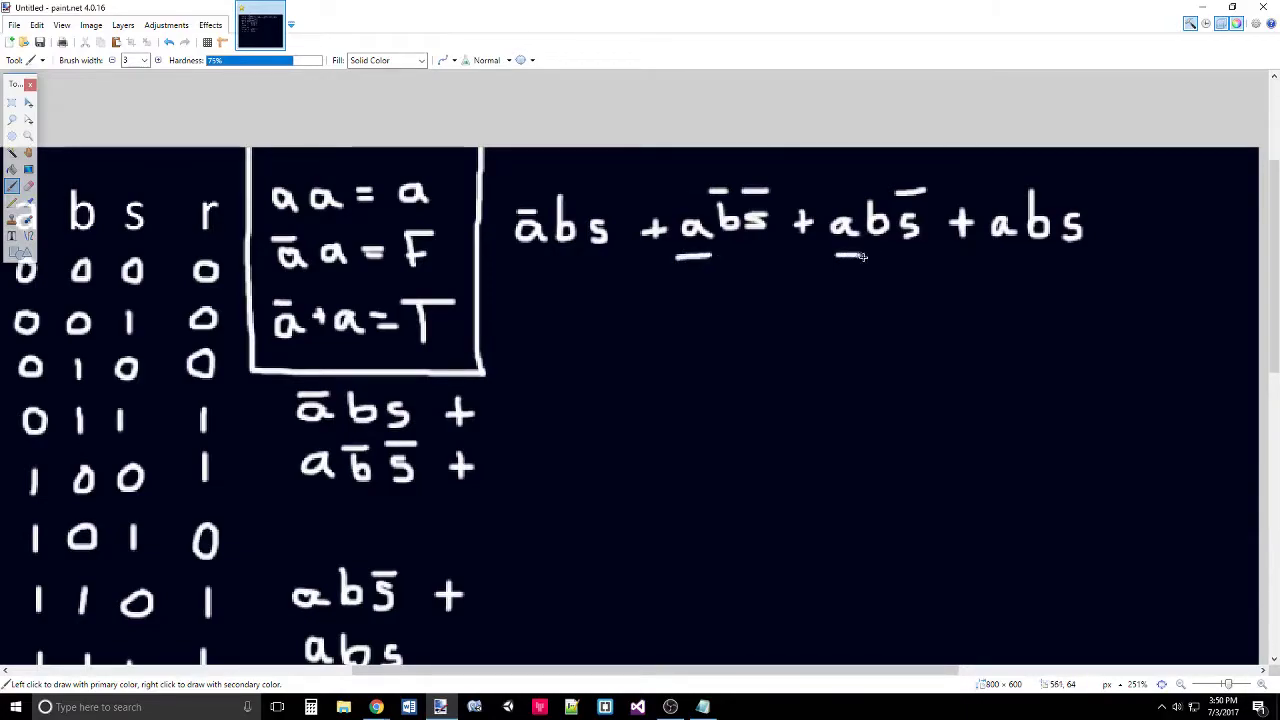
drag(987, 255, 1027, 254)
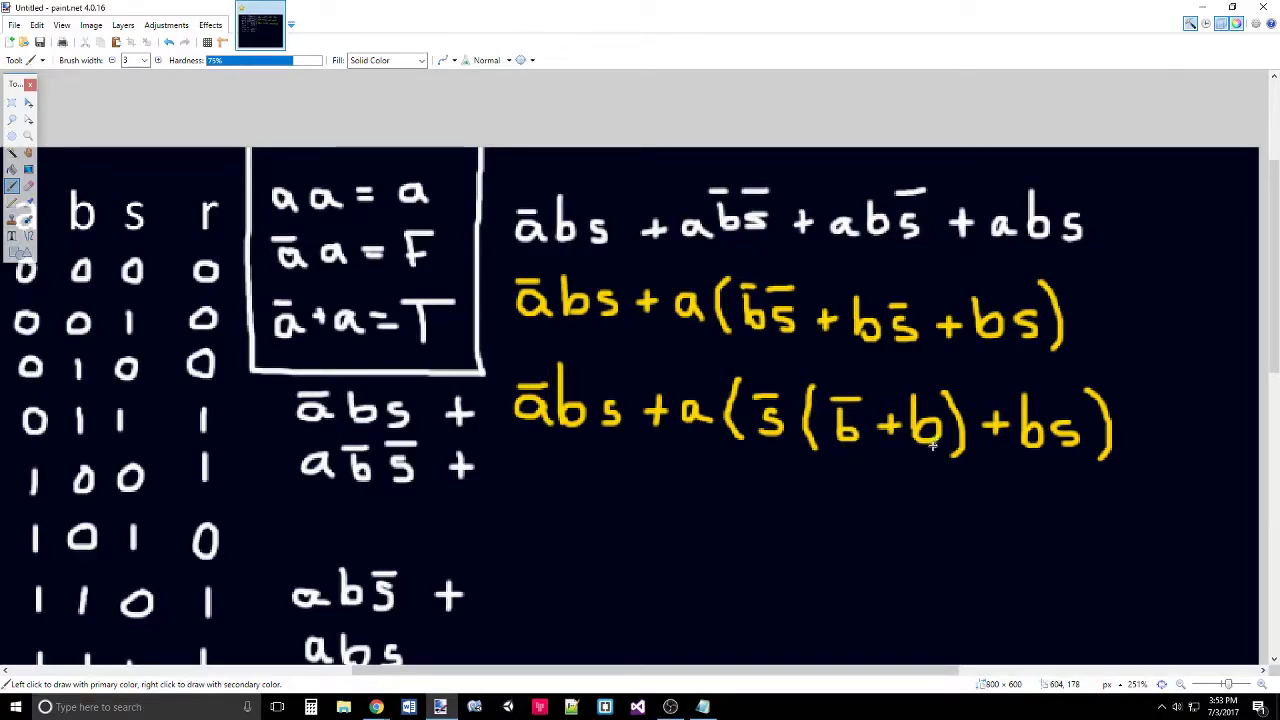
- Underline ā + a in the boxed identity ā + a = T
drag(271, 347, 356, 350)
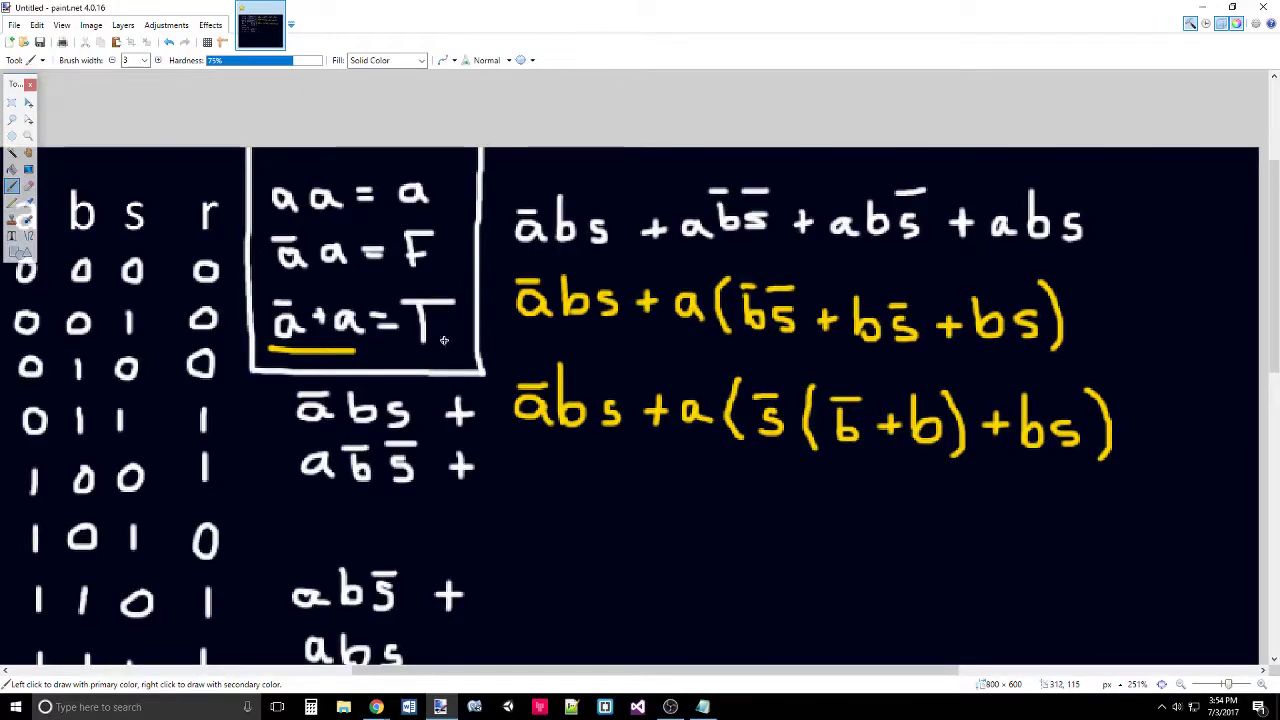
- Underline b̄ + b, then draw a long underline beneath ābs + a(s̄ + bs)
drag(825, 455, 943, 459)
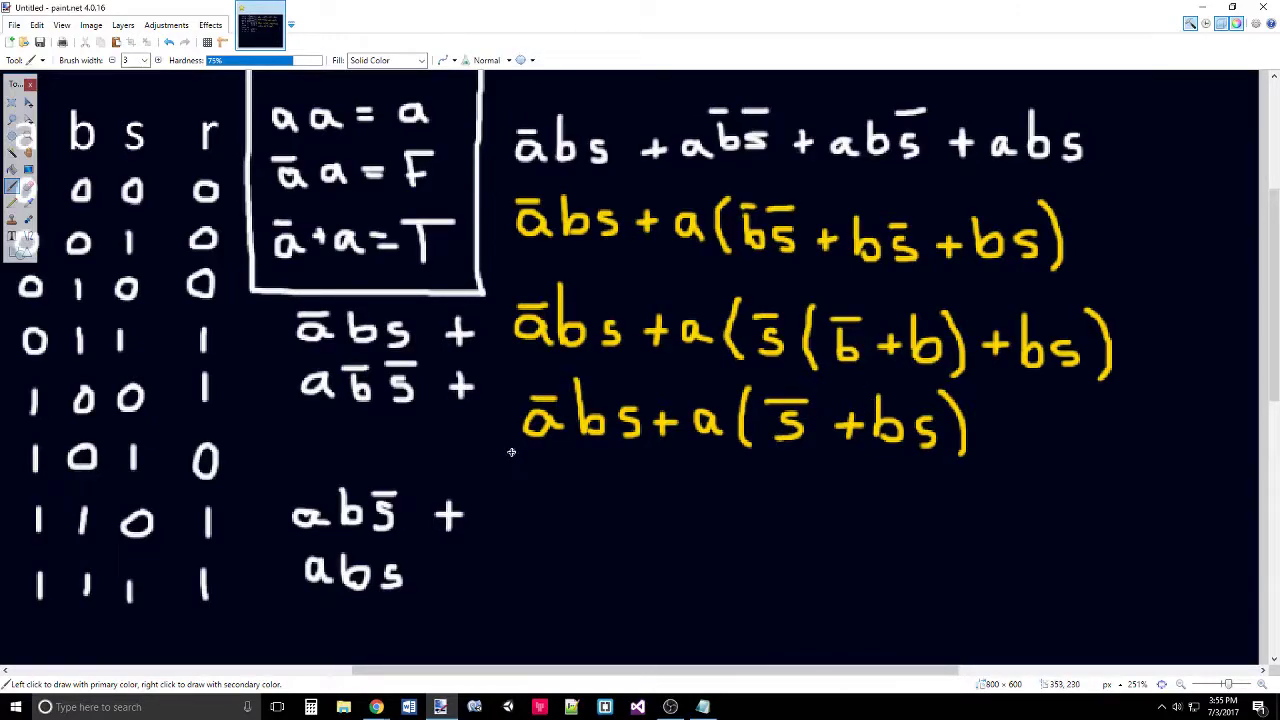
drag(511, 452, 1032, 477)
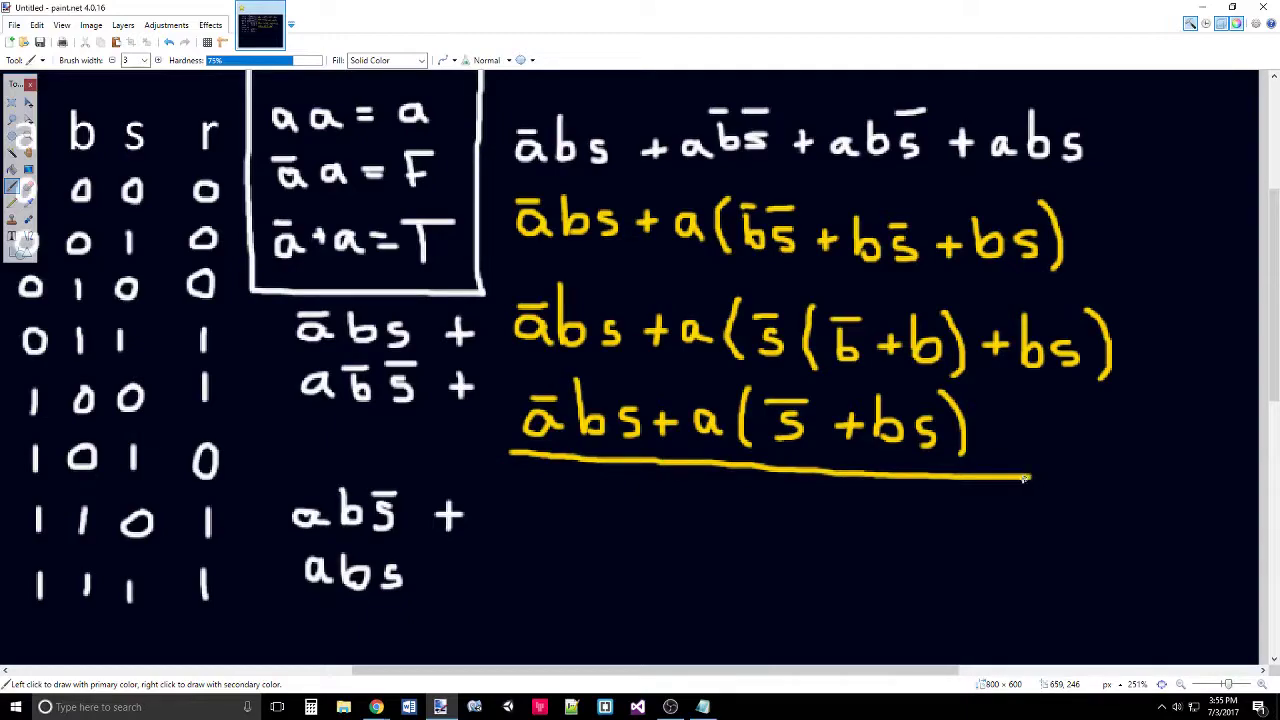
- Undo the last underline and mark bs in the first and last terms of ābs + as̄ + abs
key(ctrl+z)
scroll(760, 430, down, 1)
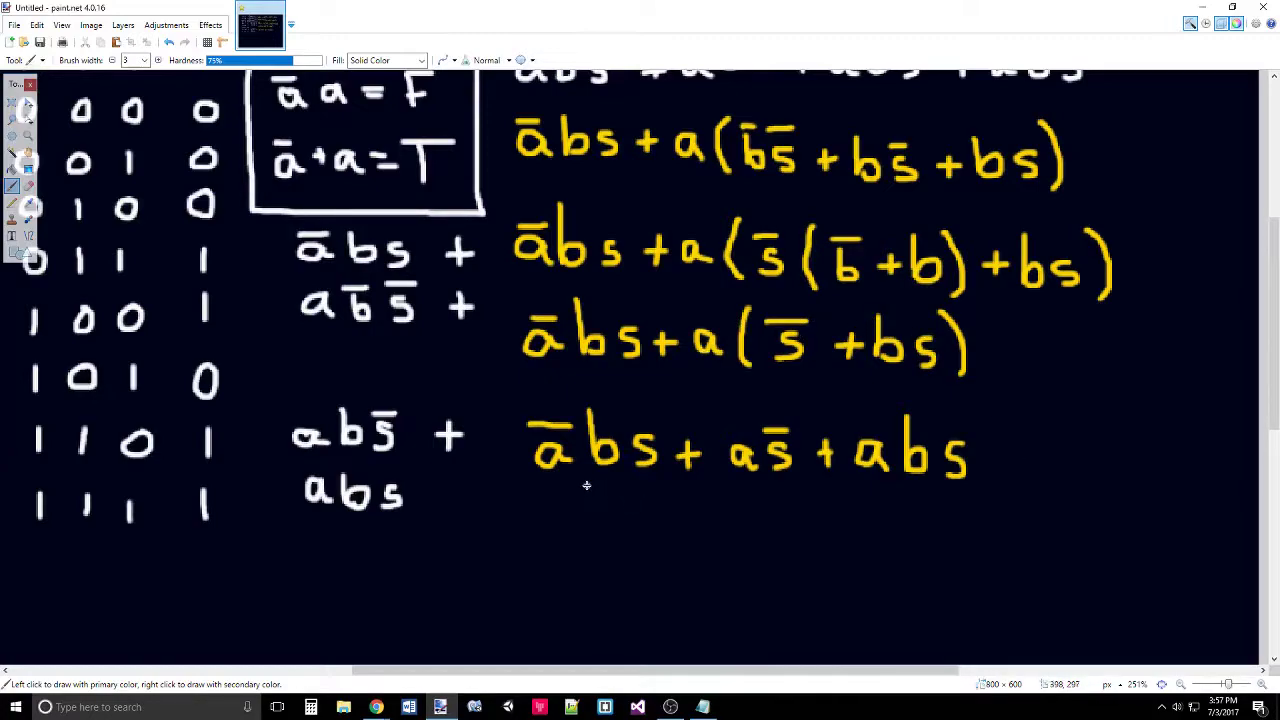
drag(588, 476, 650, 475)
drag(898, 488, 969, 487)
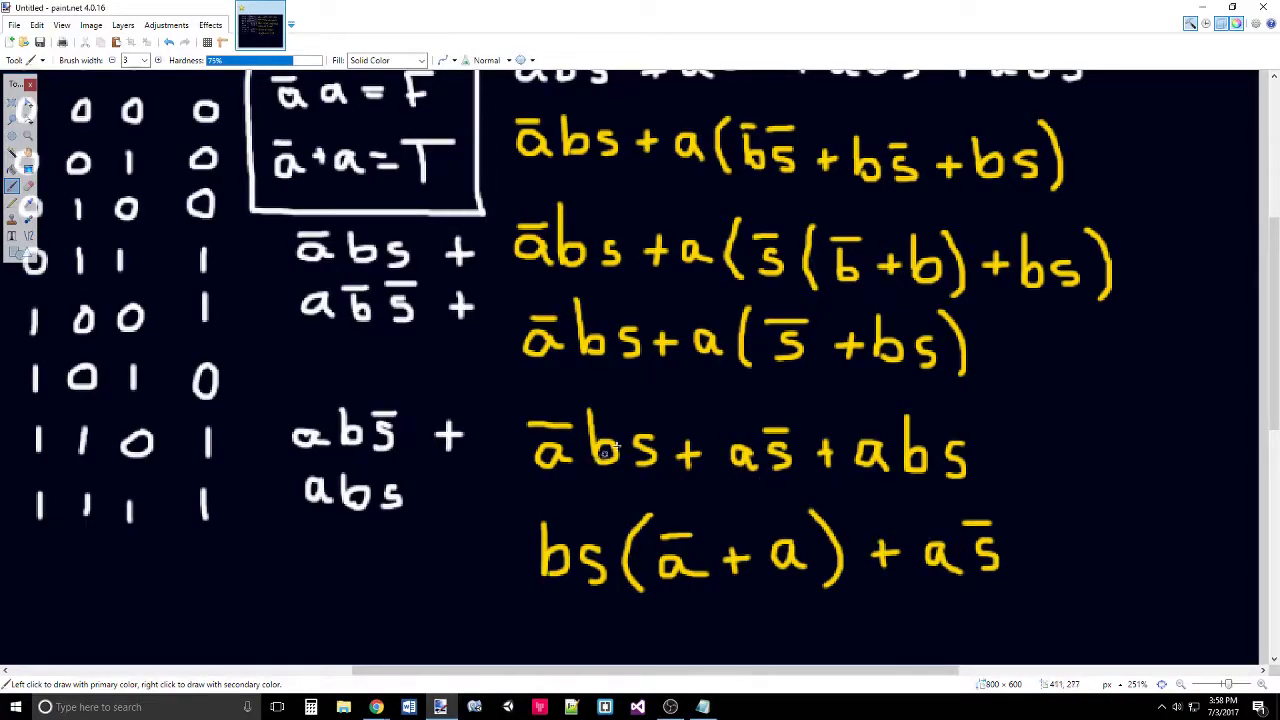
scroll(814, 403, down, 1)
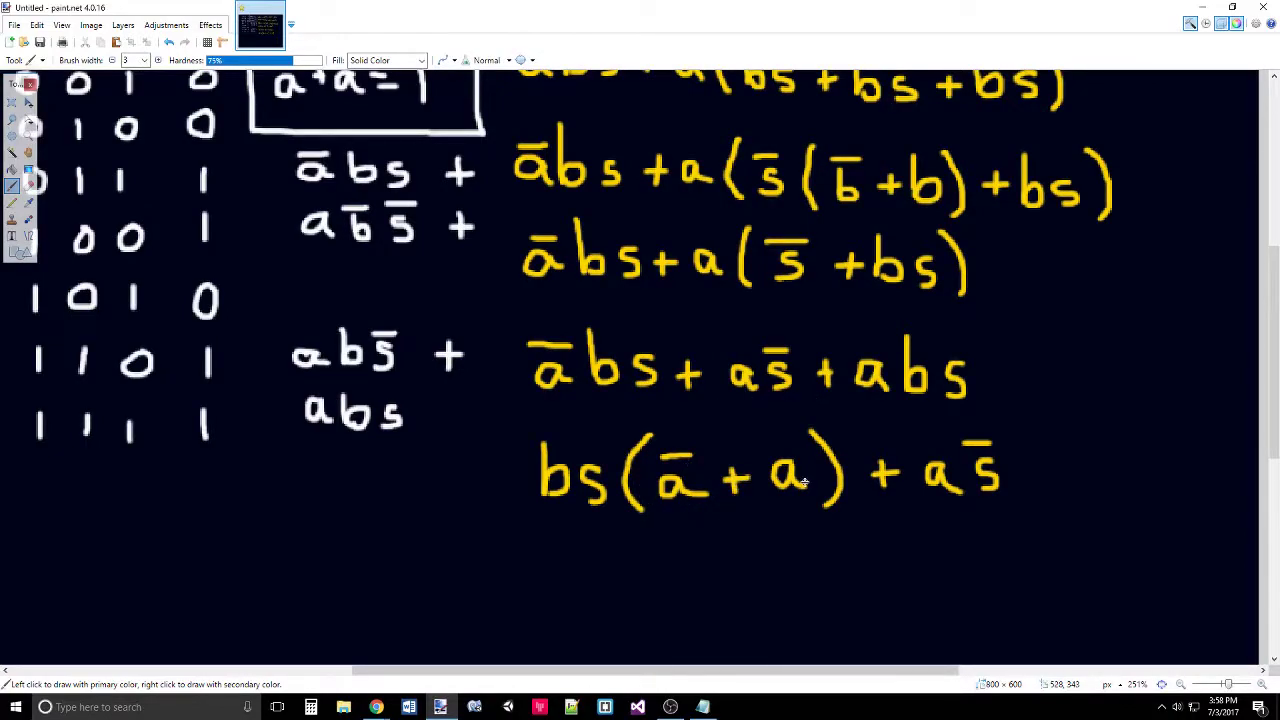
scroll(519, 379, up, 1)
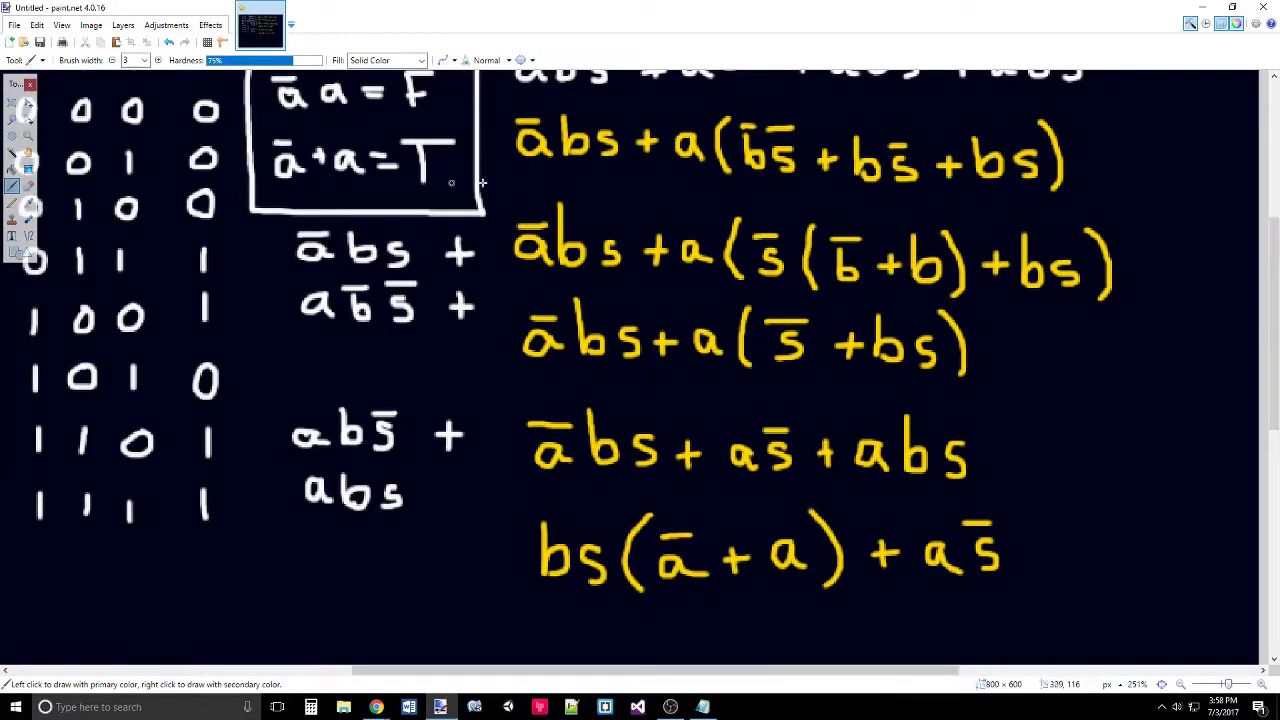
scroll(483, 182, down, 2)
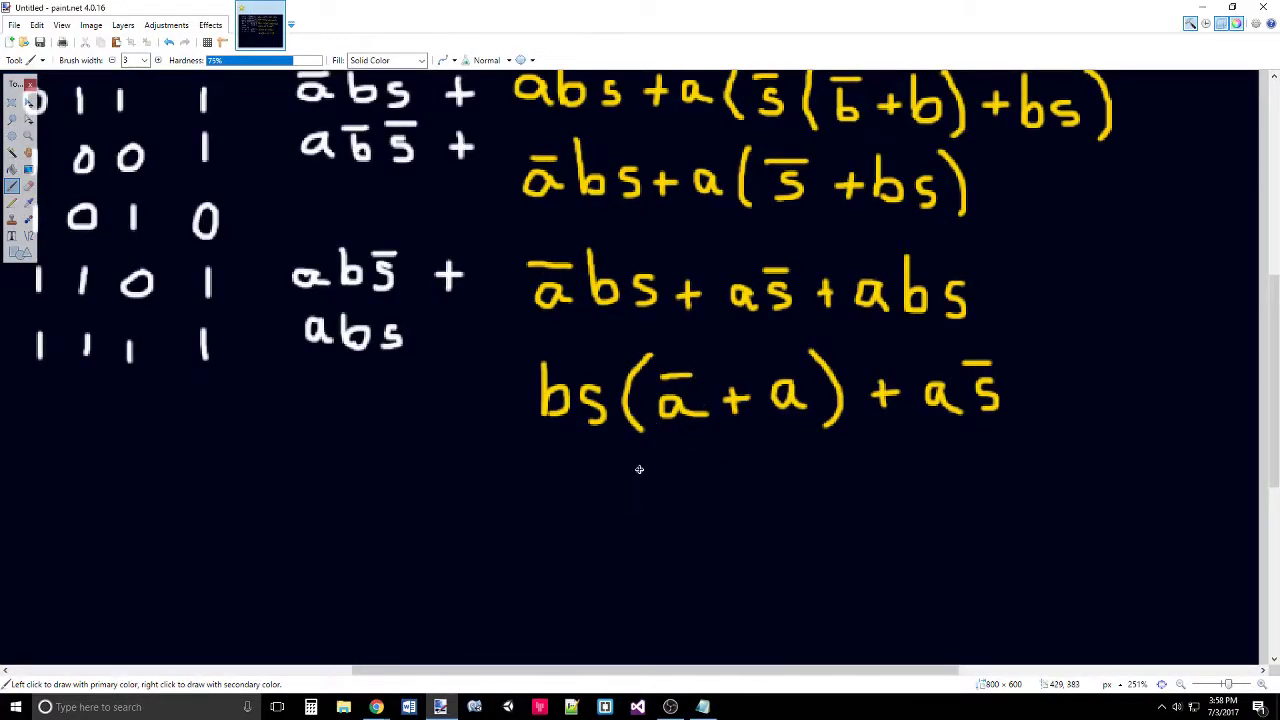
- Hand-write bs + as̄ on a new line and draw a box around it
mouse_move(639, 466)
mouse_down()
mouse_move(641, 506)
mouse_move(674, 505)
mouse_move(645, 507)
mouse_up()
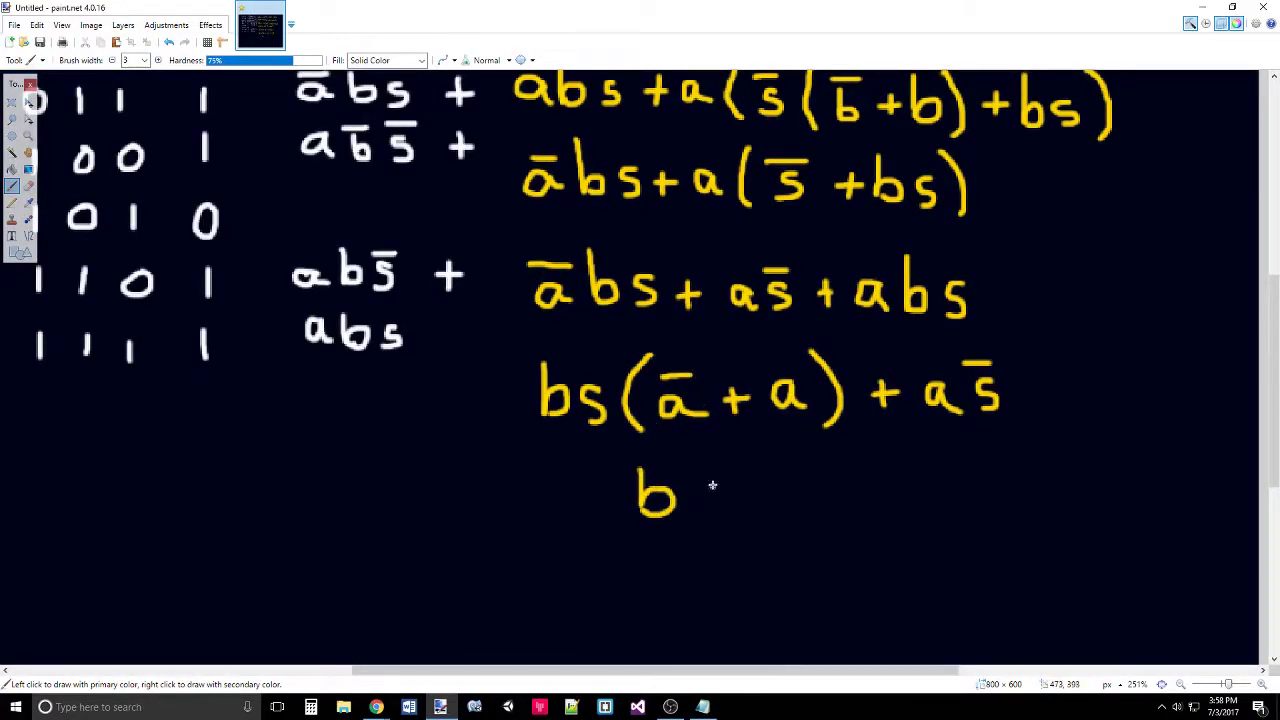
mouse_move(712, 485)
mouse_down()
mouse_move(692, 515)
mouse_move(834, 492)
mouse_move(830, 507)
mouse_up()
drag(818, 466, 850, 463)
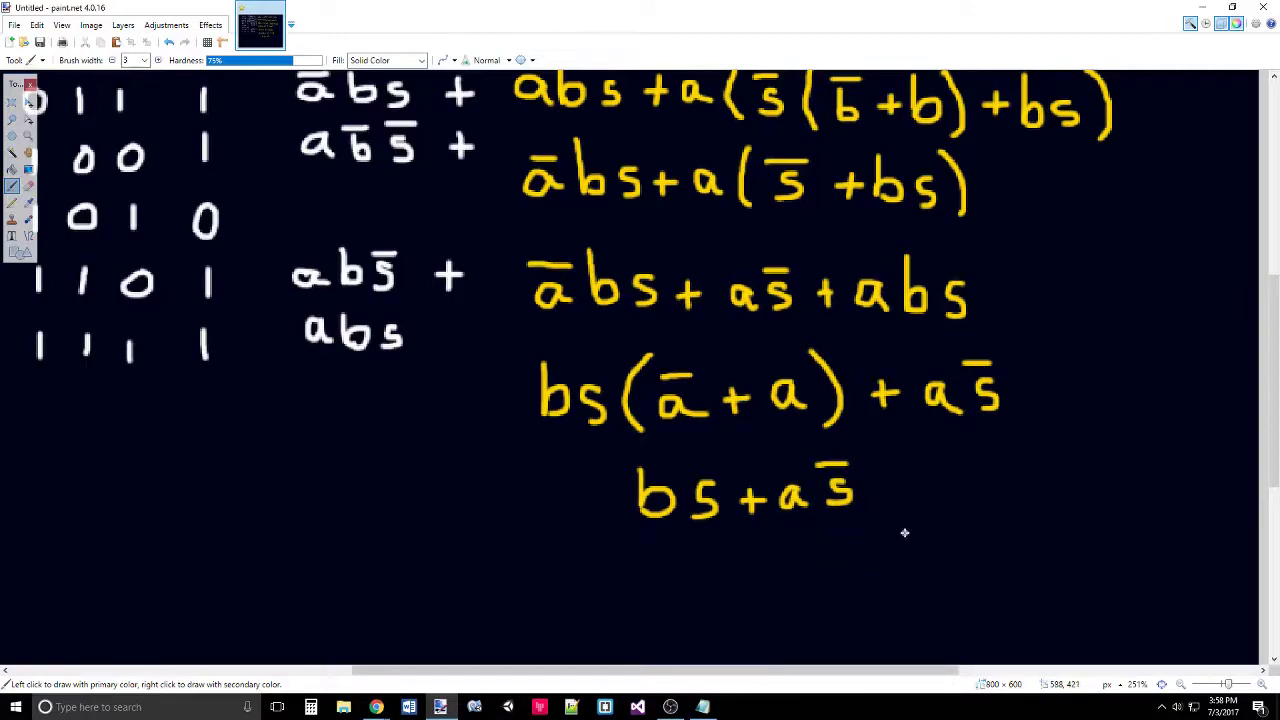
mouse_move(905, 533)
mouse_down()
mouse_move(617, 550)
mouse_move(603, 459)
mouse_move(692, 440)
mouse_move(883, 439)
mouse_move(908, 532)
mouse_up()
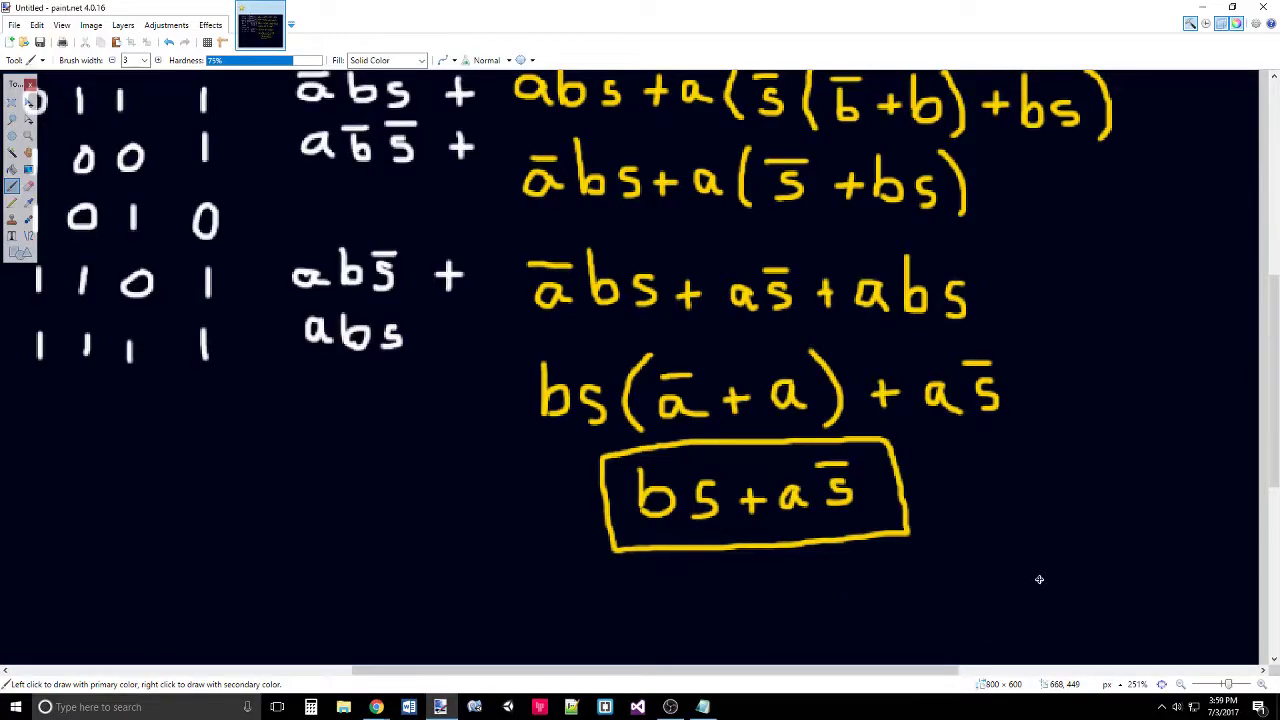
scroll(1040, 557, up, 5)
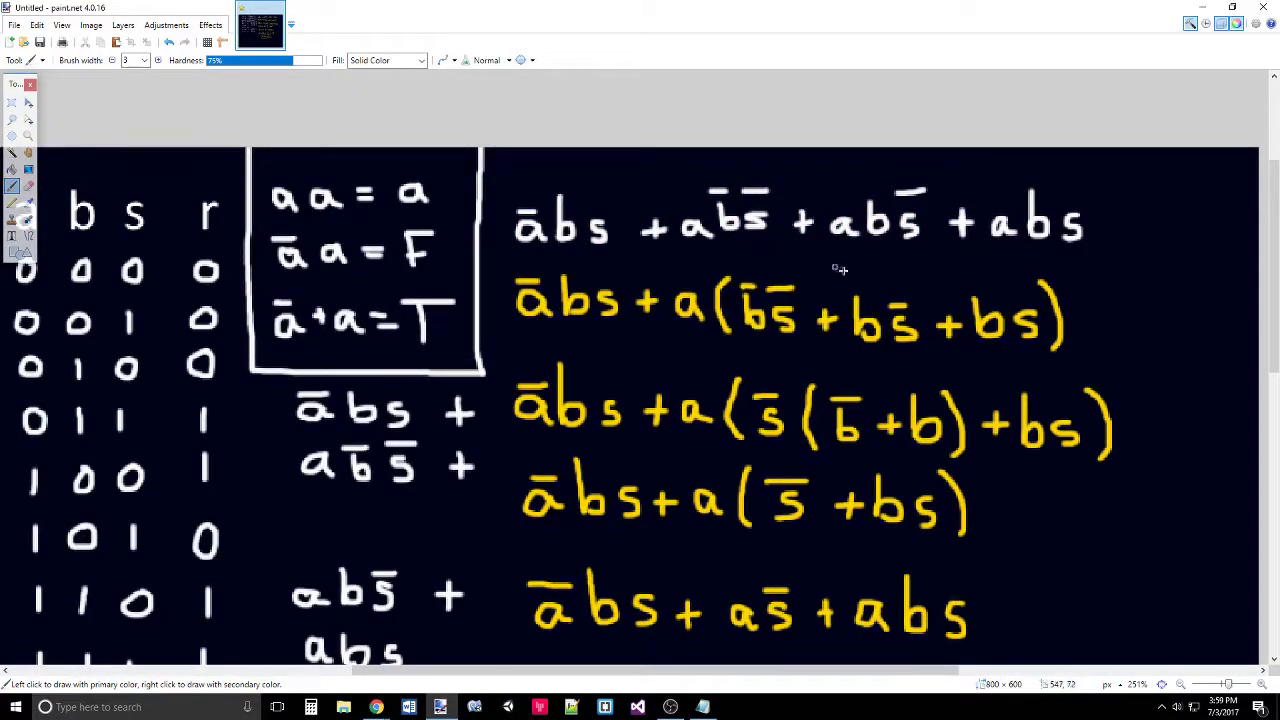
scroll(860, 280, down, 4)
scroll(975, 365, down, 3)
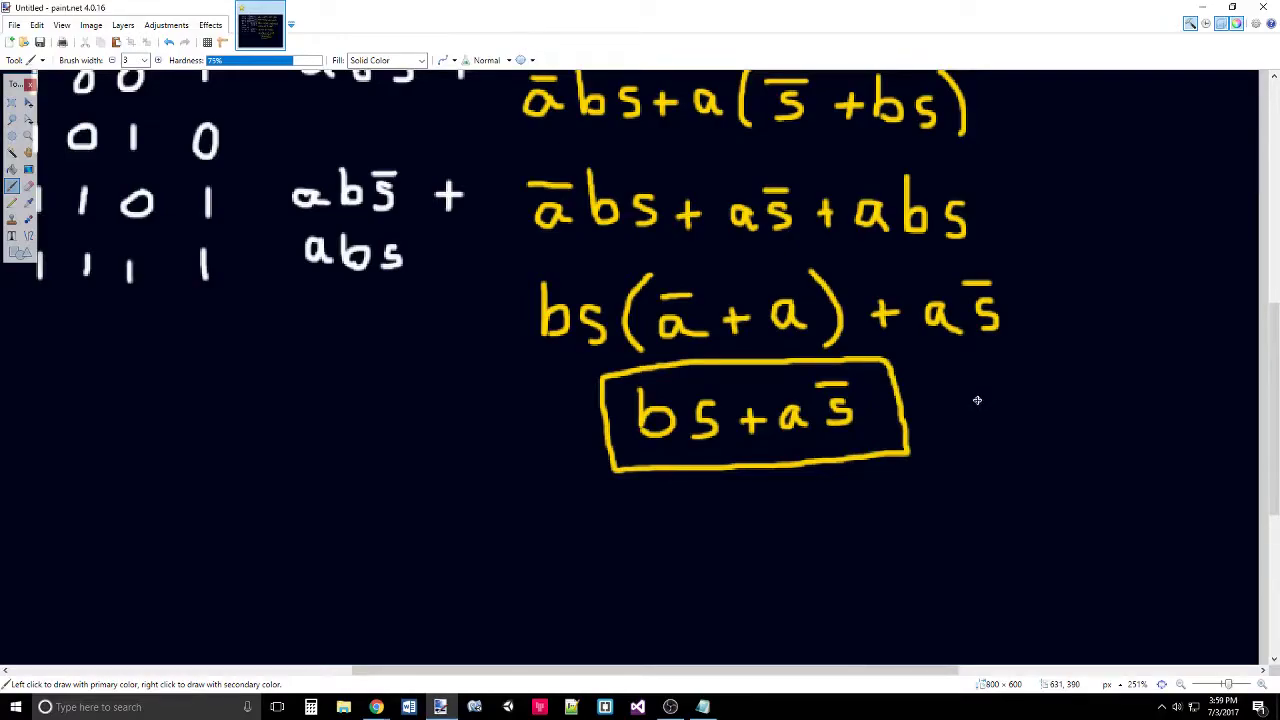
scroll(290, 518, up, 6)
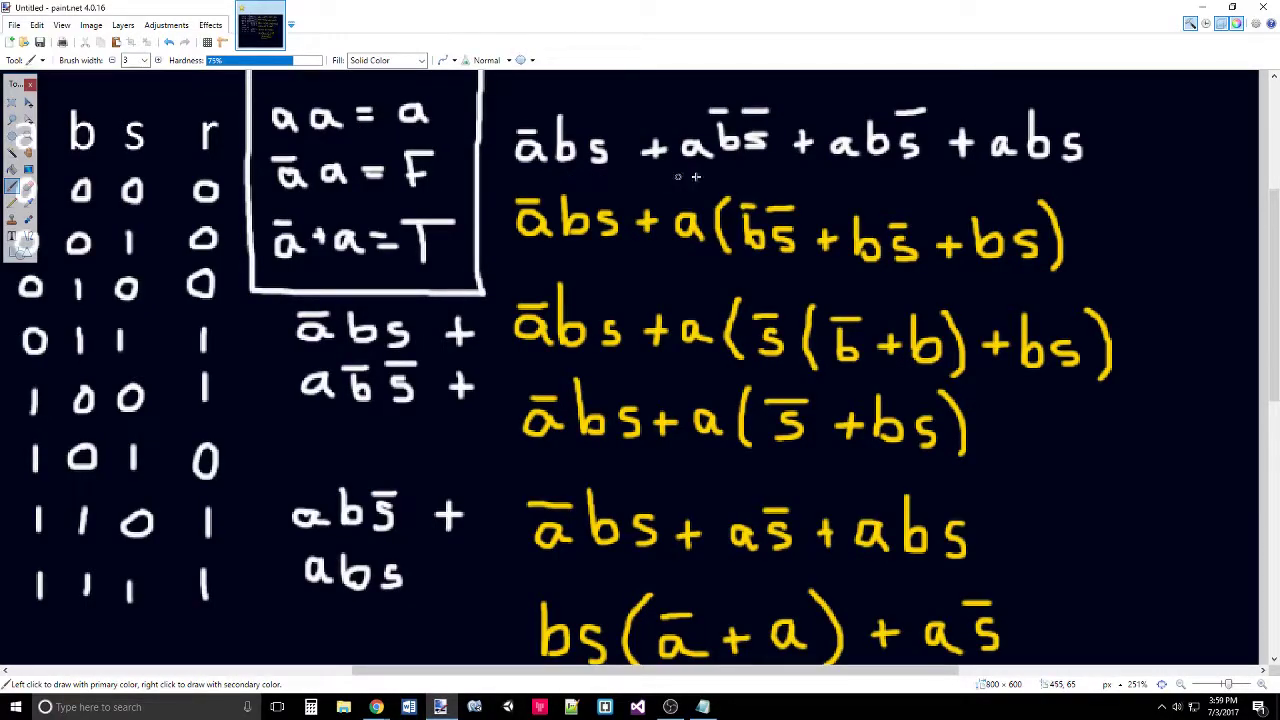
scroll(860, 167, down, 6)
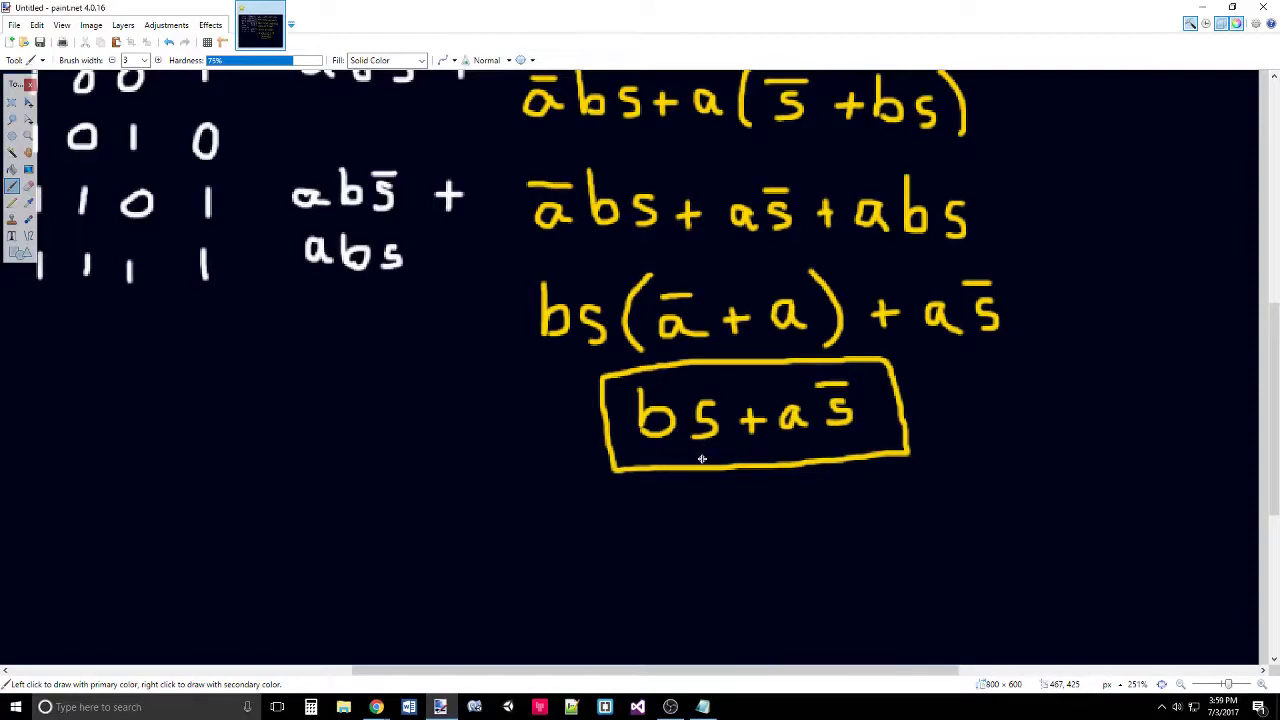
scroll(877, 522, up, 6)
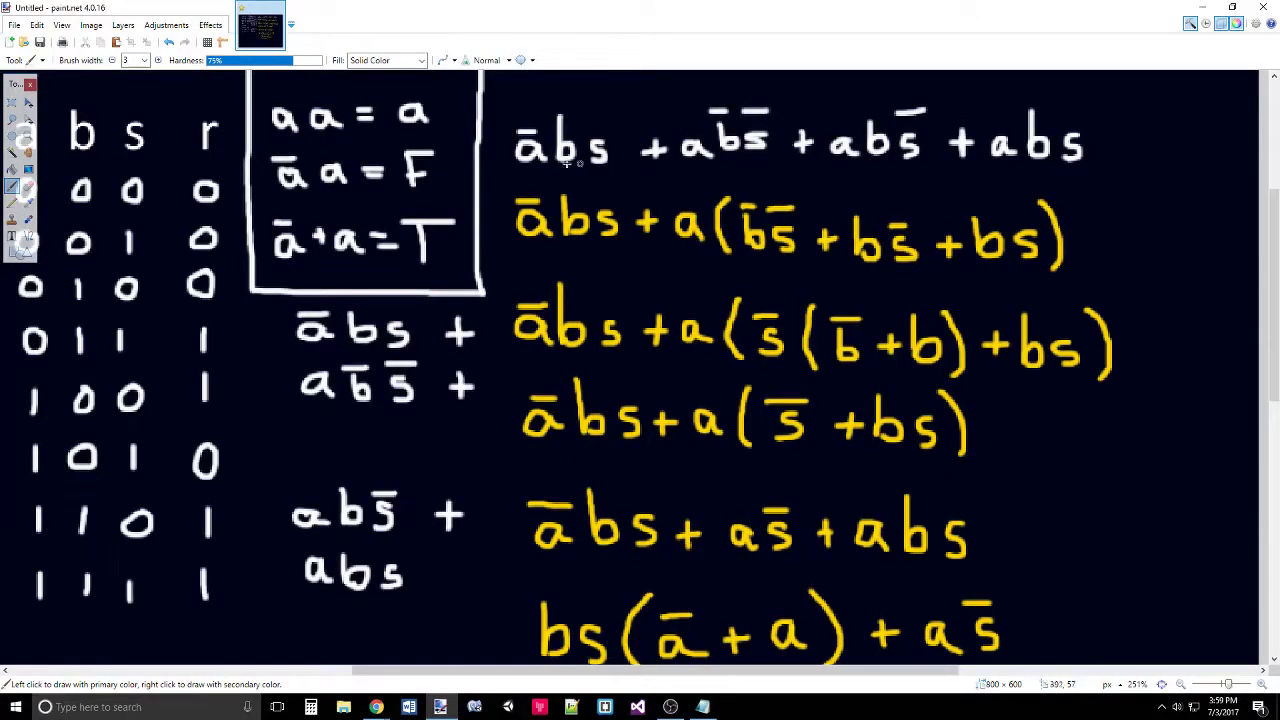
drag(508, 170, 1080, 176)
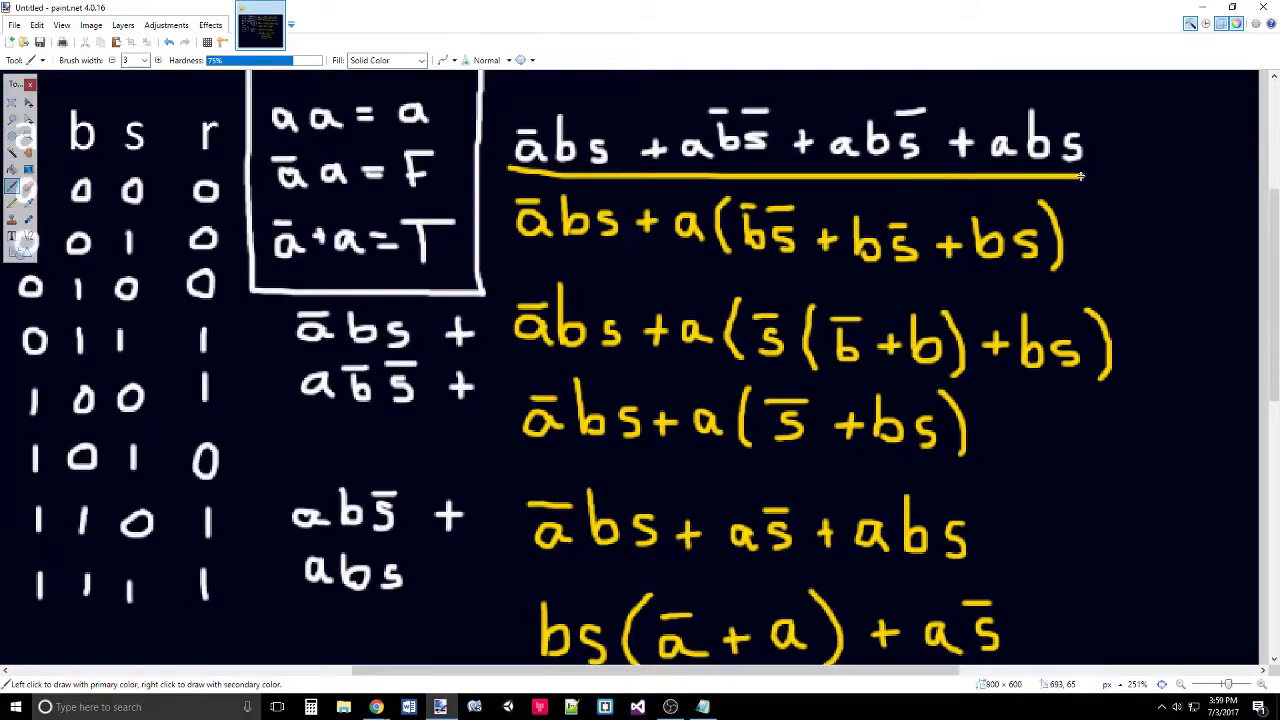
key(ctrl+z)
- Write the input labels A, B and S with their short wires and select line
scroll(950, 420, down, 9)
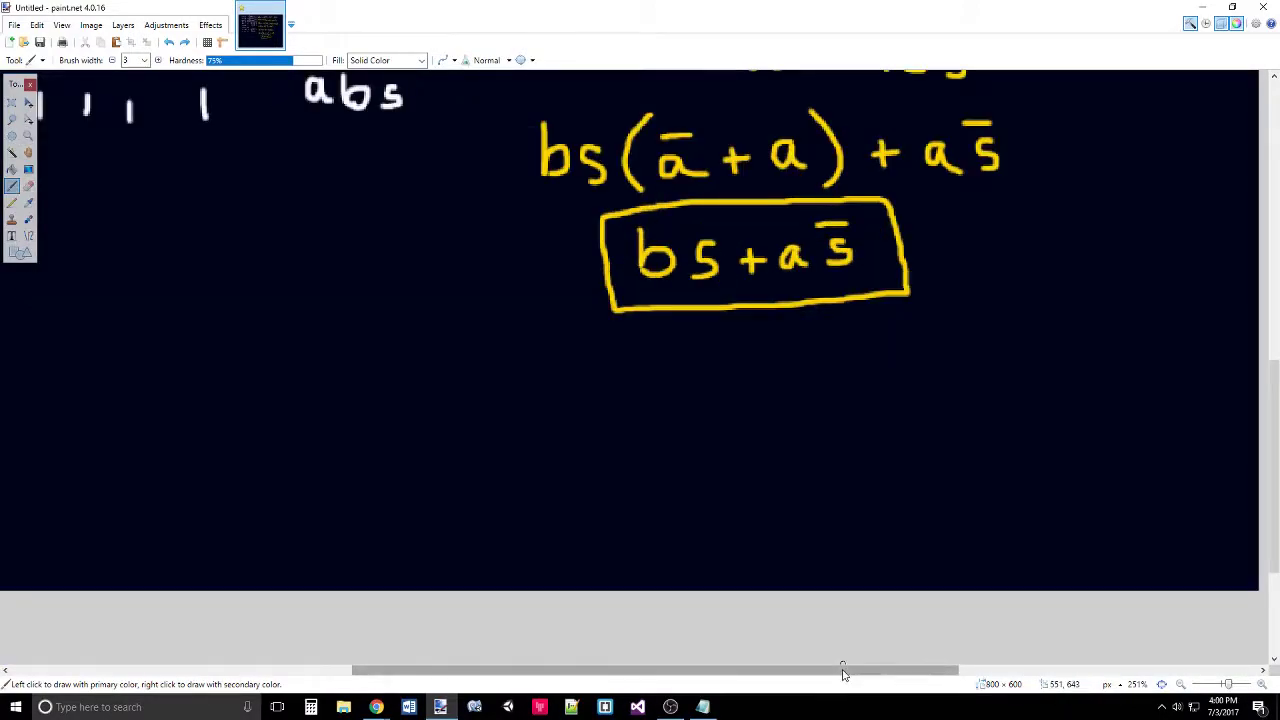
drag(840, 671, 740, 672)
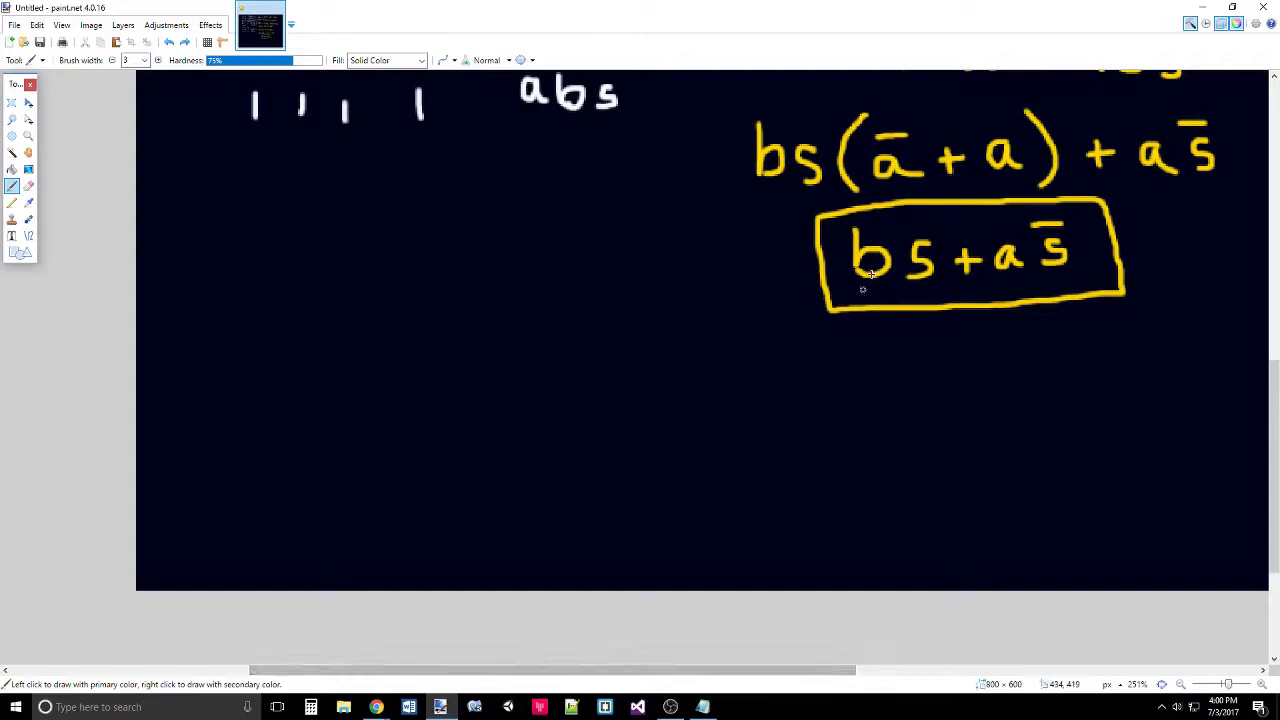
mouse_move(169, 312)
mouse_down()
mouse_move(187, 274)
mouse_move(206, 311)
mouse_move(200, 292)
mouse_move(289, 291)
mouse_up()
drag(172, 406, 172, 464)
drag(172, 406, 172, 464)
drag(218, 433, 275, 433)
mouse_move(424, 528)
mouse_down()
mouse_move(426, 561)
mouse_move(388, 578)
mouse_up()
drag(397, 478, 397, 508)
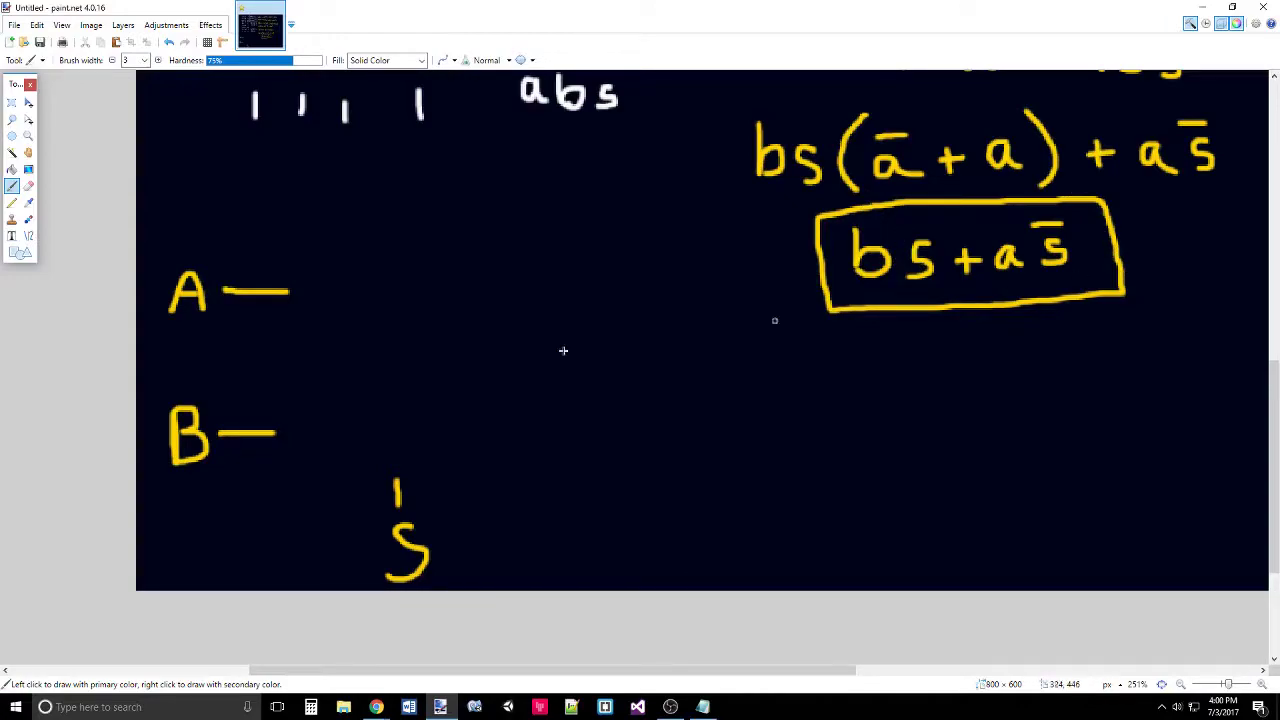
- Draw the lower AND gate fed by B and the select line, with its output wire
mouse_move(432, 400)
mouse_down()
mouse_move(432, 476)
mouse_move(512, 452)
mouse_move(488, 395)
mouse_move(430, 396)
mouse_up()
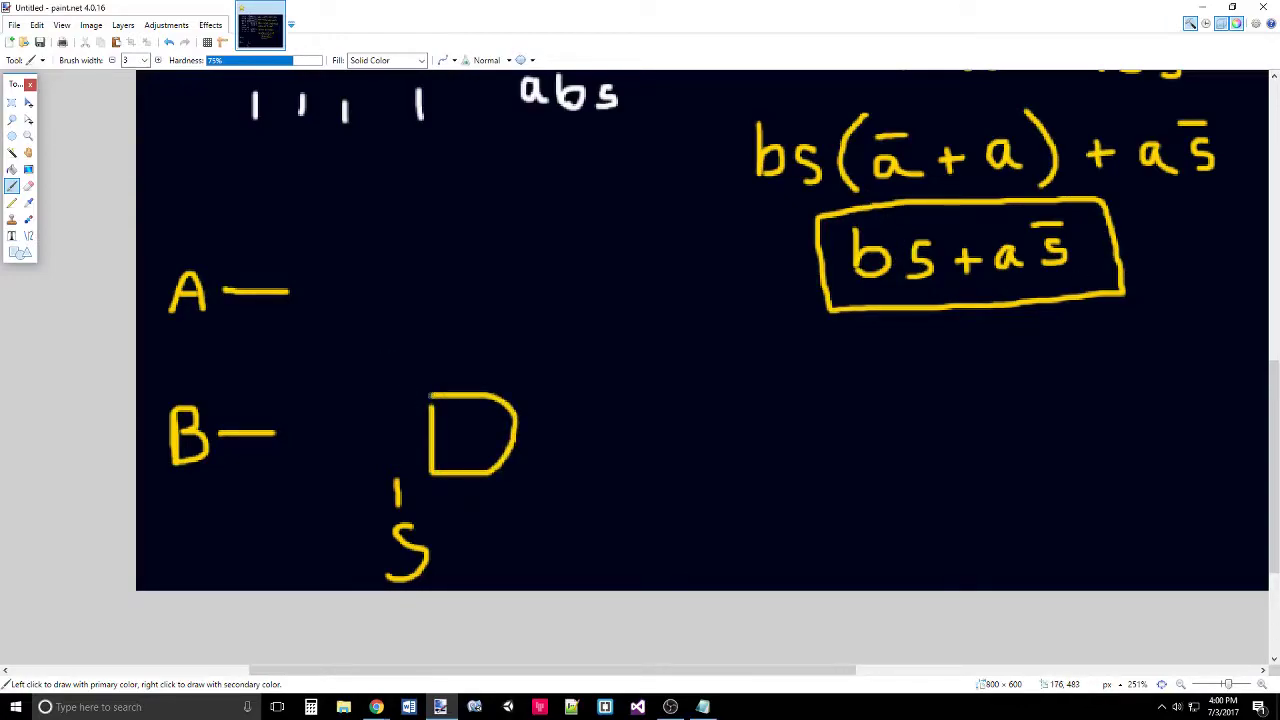
drag(452, 452, 490, 452)
drag(460, 438, 482, 438)
drag(398, 457, 401, 466)
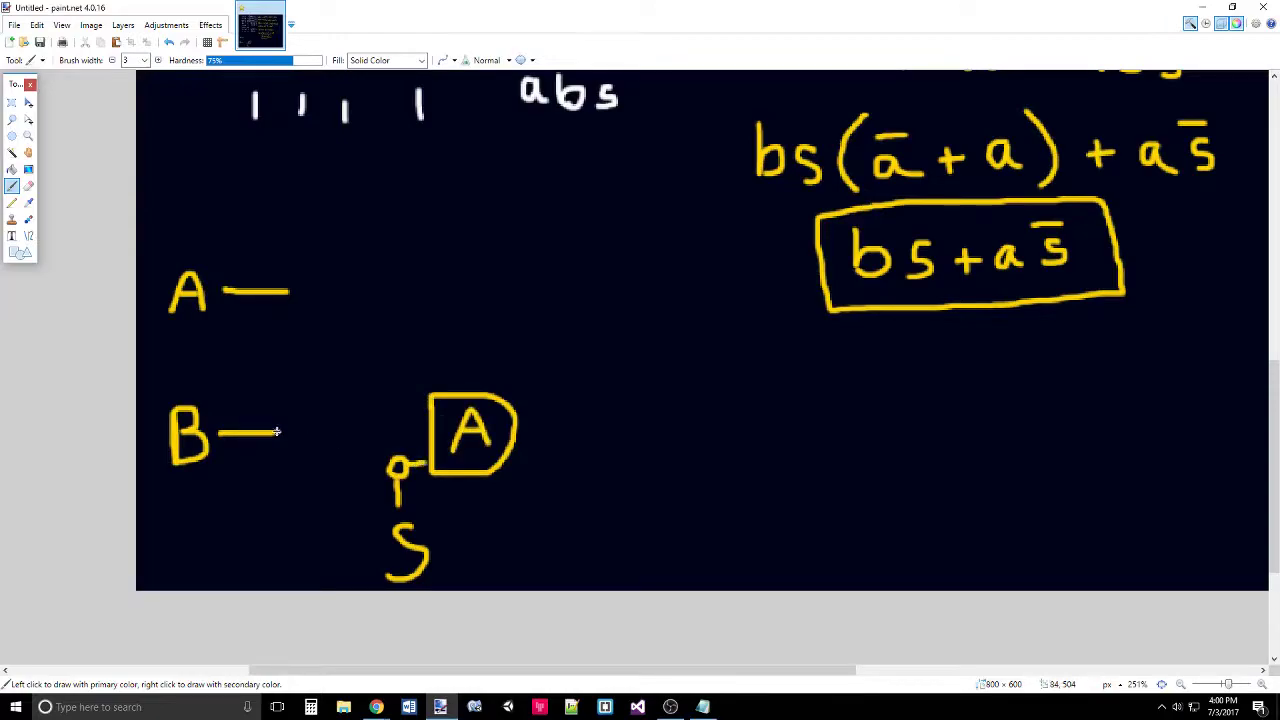
drag(277, 432, 414, 412)
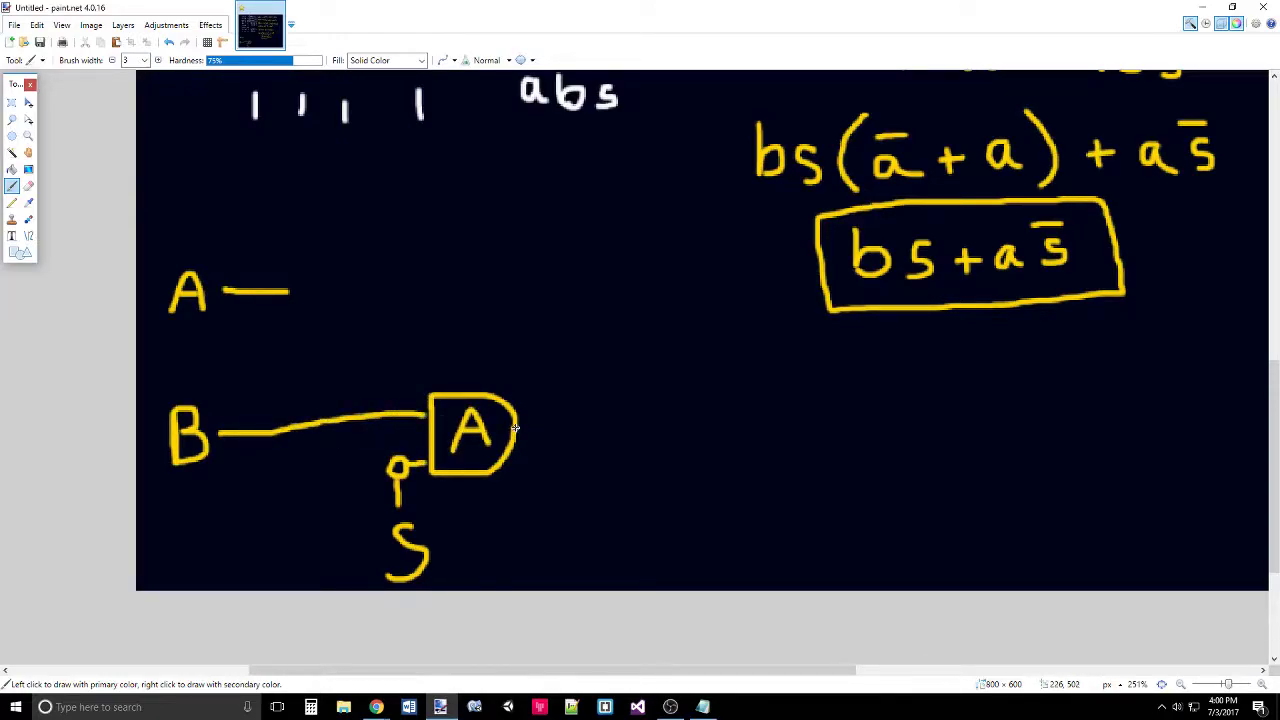
drag(514, 428, 557, 415)
- Draw the upper AND gate fed by A and S through a NOT gate, with its output wire
mouse_move(428, 262)
mouse_down()
mouse_move(428, 338)
mouse_move(483, 337)
mouse_move(512, 313)
mouse_move(507, 278)
mouse_move(436, 263)
mouse_up()
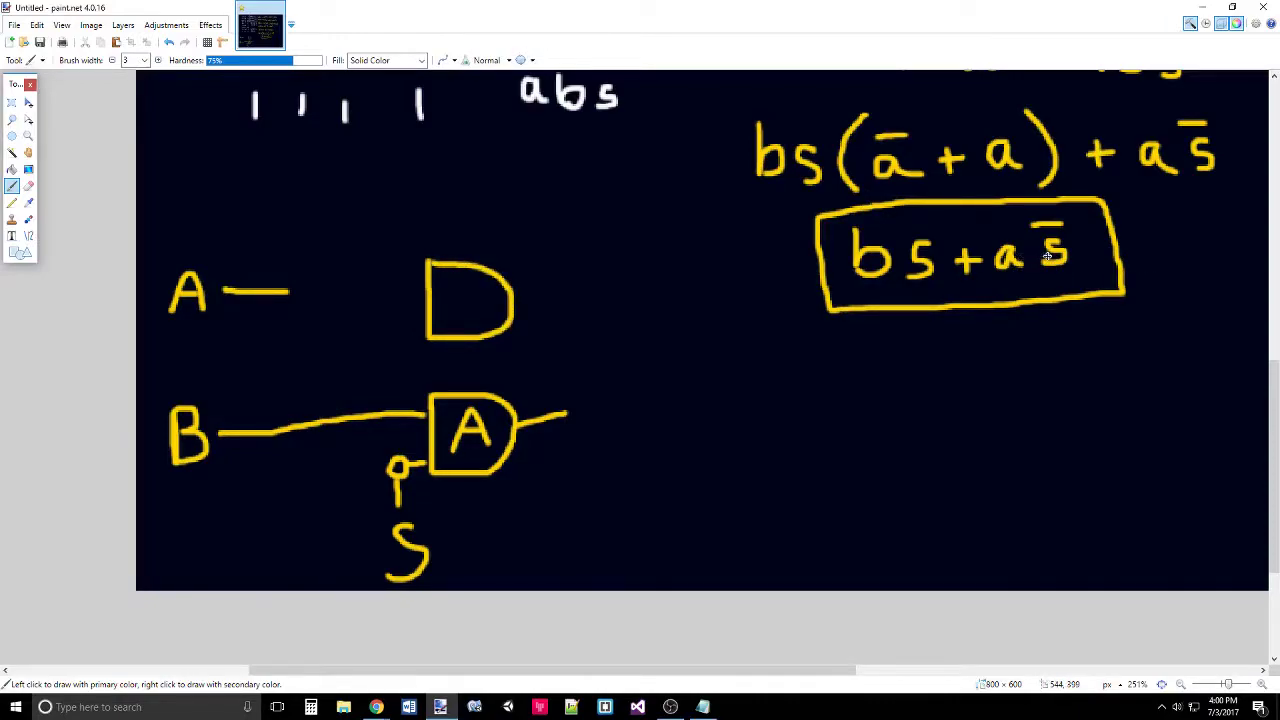
drag(450, 316, 476, 316)
drag(454, 300, 472, 300)
drag(288, 291, 422, 273)
drag(400, 456, 390, 390)
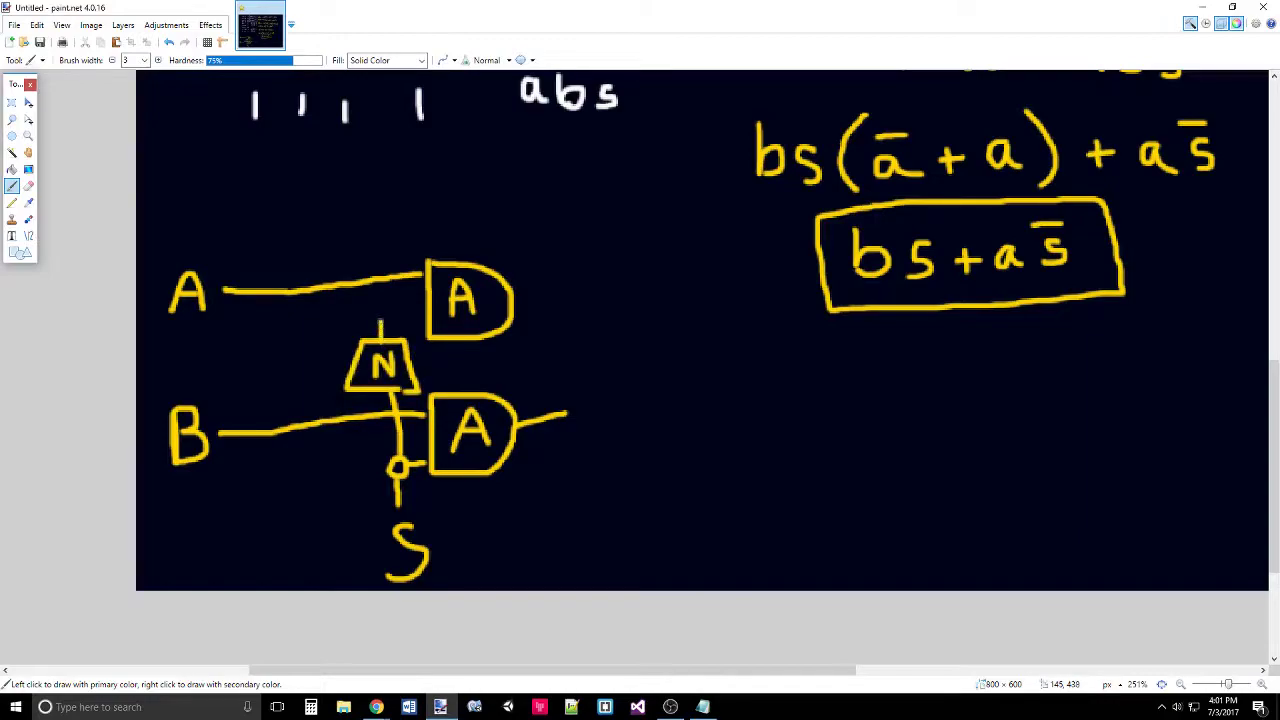
drag(379, 318, 416, 308)
drag(512, 304, 558, 304)
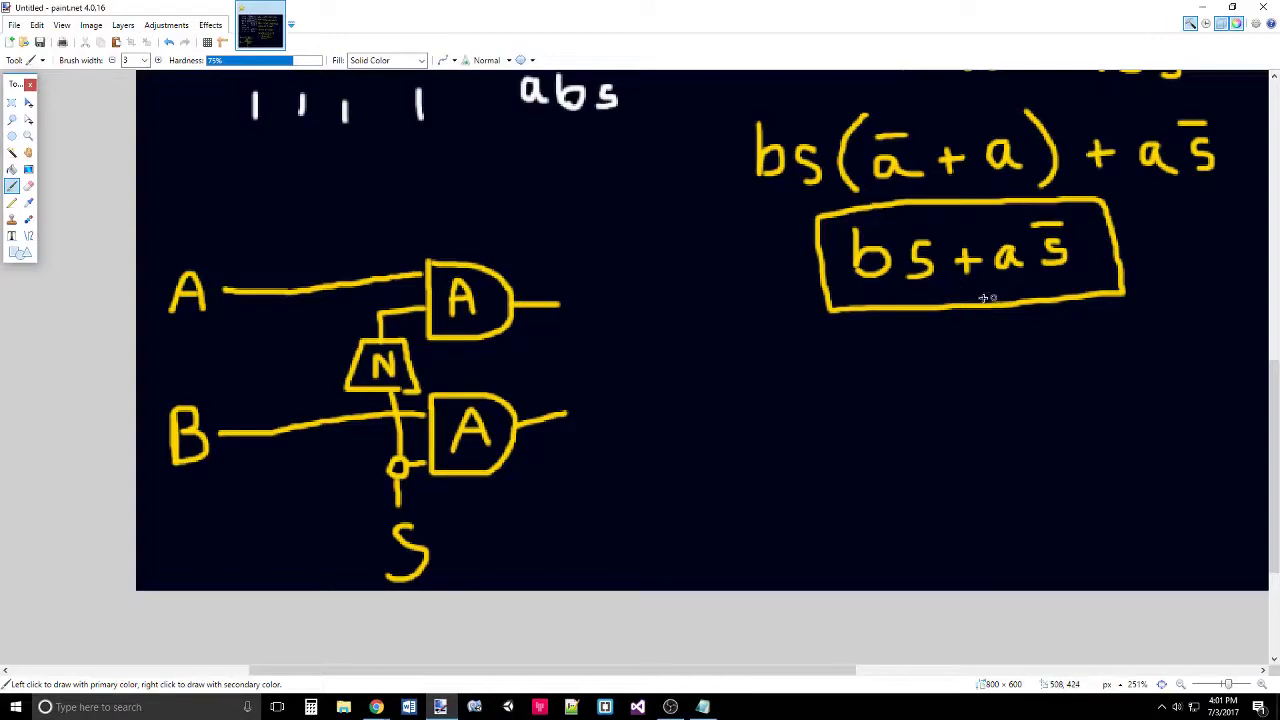
- Draw the OR gate joining both AND outputs and label its output 'out'
mouse_move(563, 289)
mouse_down()
mouse_move(596, 379)
mouse_move(568, 438)
mouse_up()
drag(565, 288, 568, 438)
mouse_move(636, 348)
mouse_down()
mouse_move(746, 362)
mouse_move(748, 393)
mouse_move(764, 390)
mouse_up()
drag(776, 386, 800, 406)
drag(826, 368, 826, 408)
drag(813, 390, 839, 390)
- Start a dashed outline around the gates
click(699, 239)
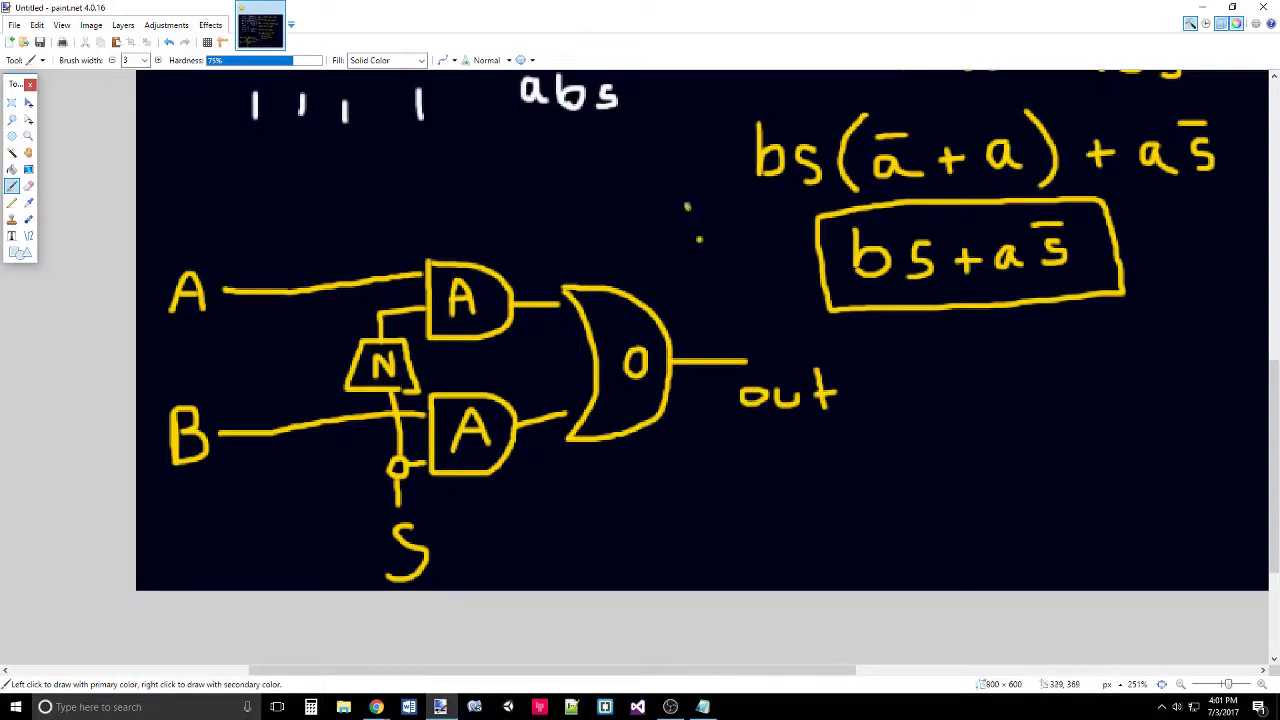
drag(690, 207, 678, 200)
drag(667, 198, 648, 193)
drag(634, 193, 577, 190)
drag(550, 190, 524, 190)
mouse_move(503, 190)
mouse_down()
mouse_move(352, 226)
mouse_move(312, 372)
mouse_move(340, 485)
mouse_move(505, 514)
mouse_move(632, 502)
mouse_move(692, 452)
mouse_move(716, 386)
mouse_move(708, 246)
mouse_up()
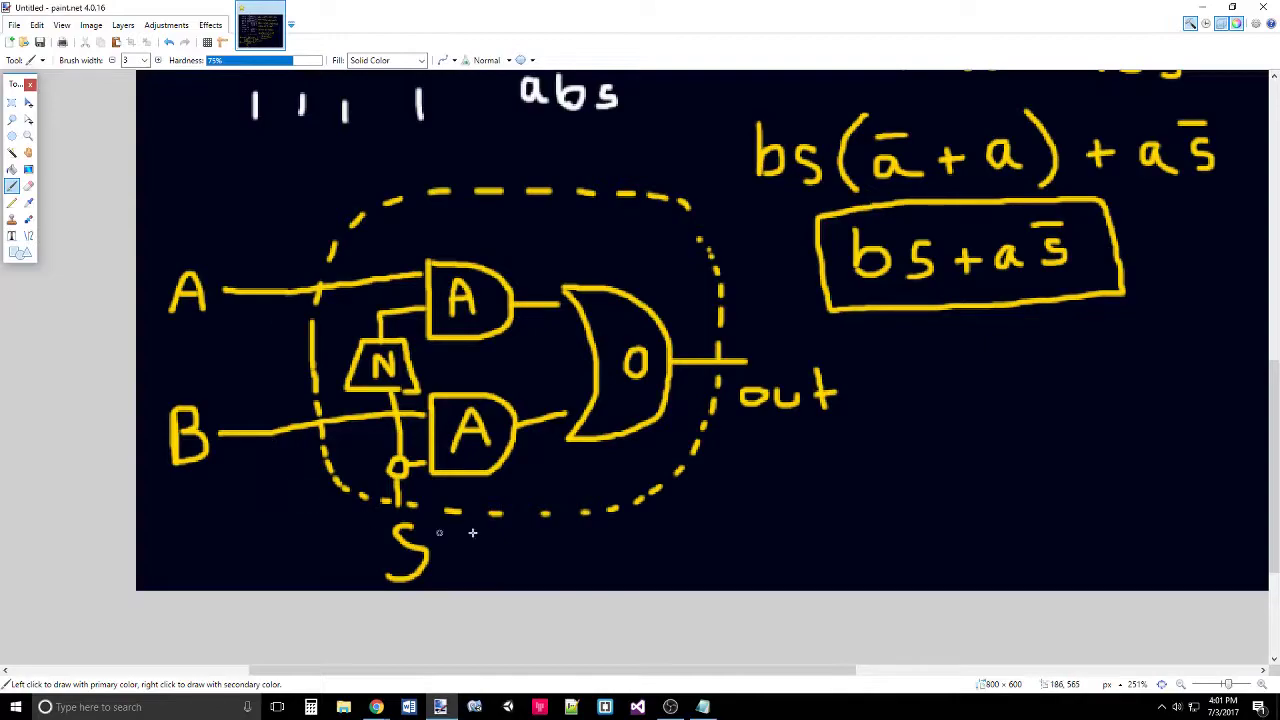
- Undo a stray stroke over the circuit and a line struck through the lower AND gate
mouse_move(340, 282)
mouse_down()
mouse_move(393, 207)
mouse_move(705, 205)
mouse_up()
key(ctrl+z)
mouse_move(487, 380)
mouse_down()
mouse_move(486, 430)
mouse_move(461, 481)
mouse_up()
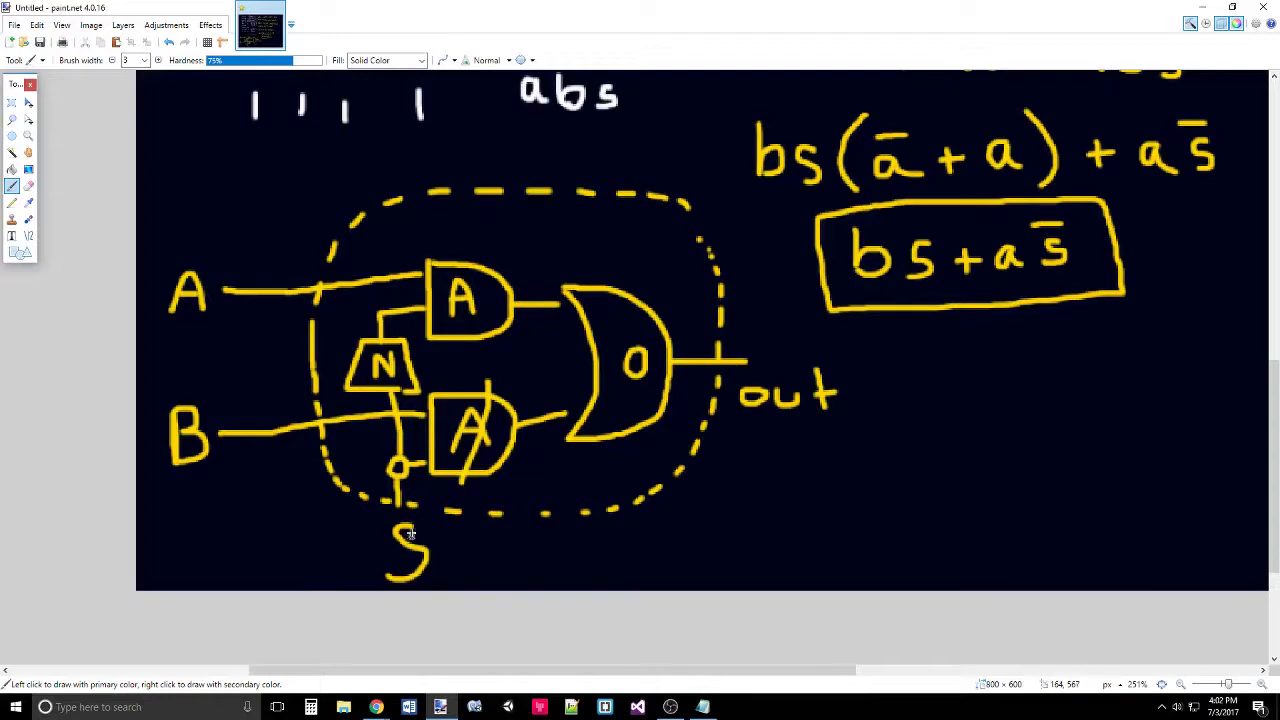
key(ctrl+z)
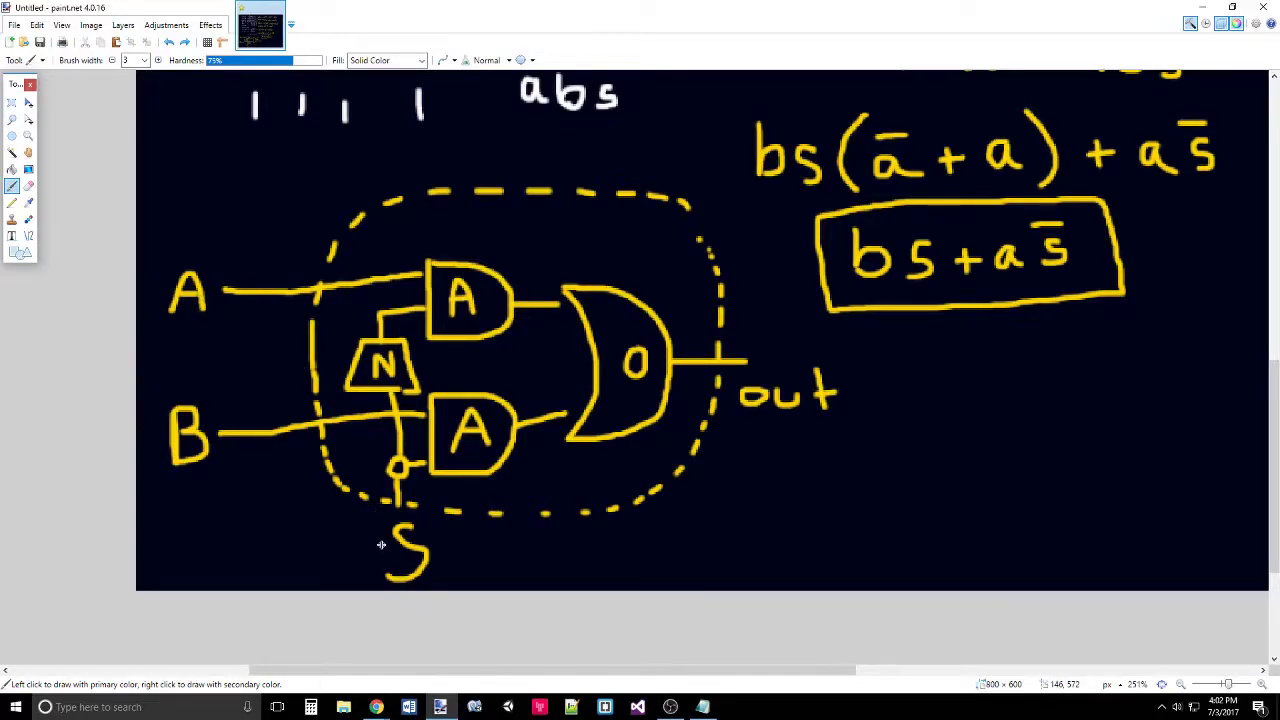
- Scroll up and down to review the truth table and simplification working
scroll(576, 430, up, 5)
scroll(576, 430, up, 1)
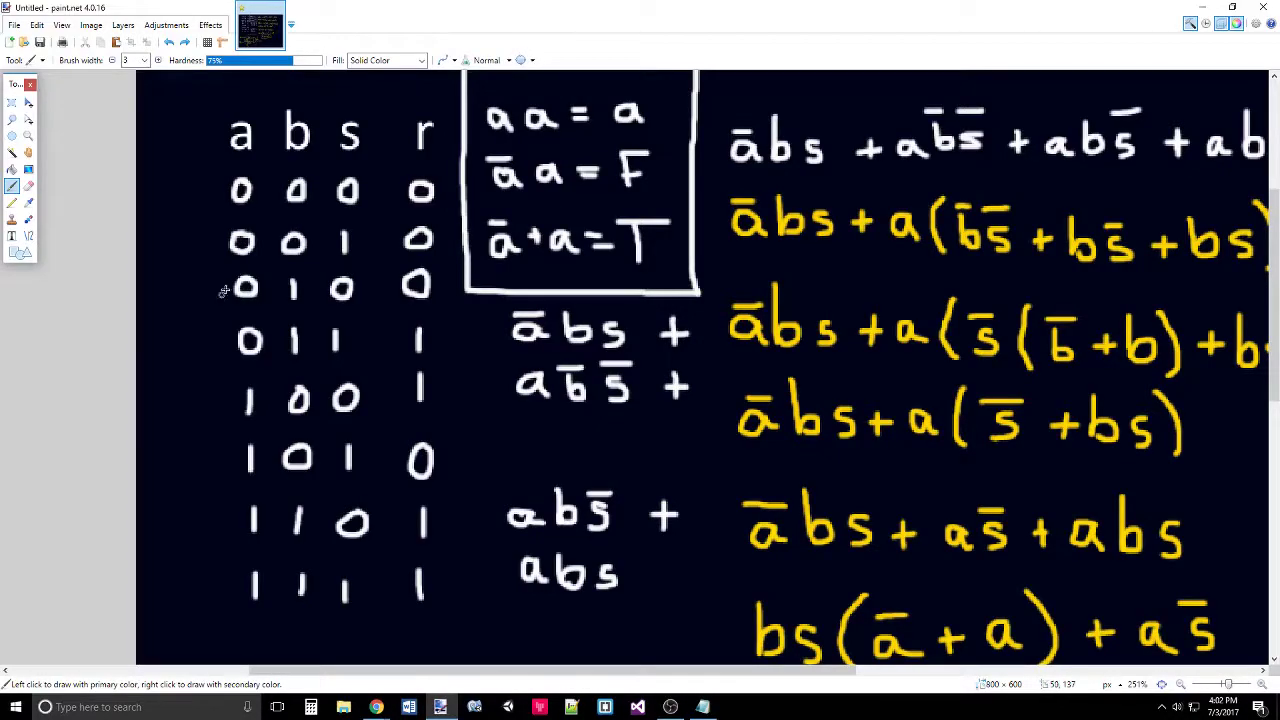
scroll(423, 283, down, 10)
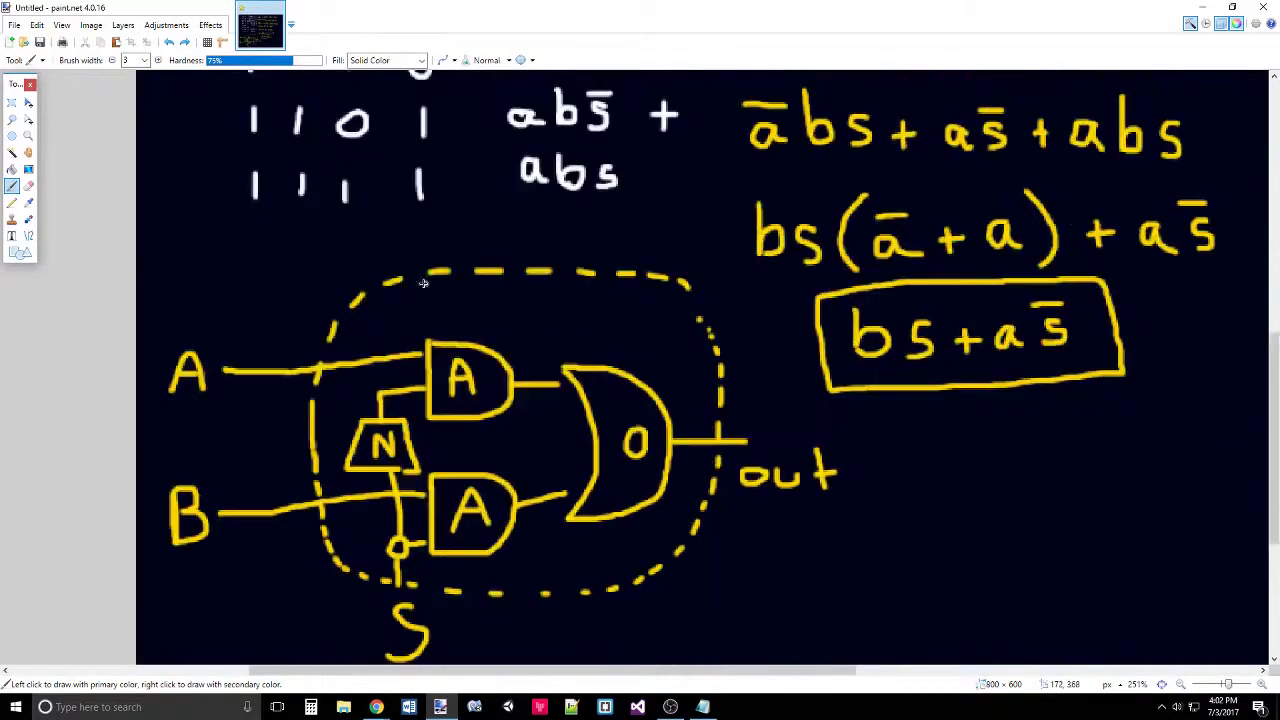
scroll(363, 290, up, 1)
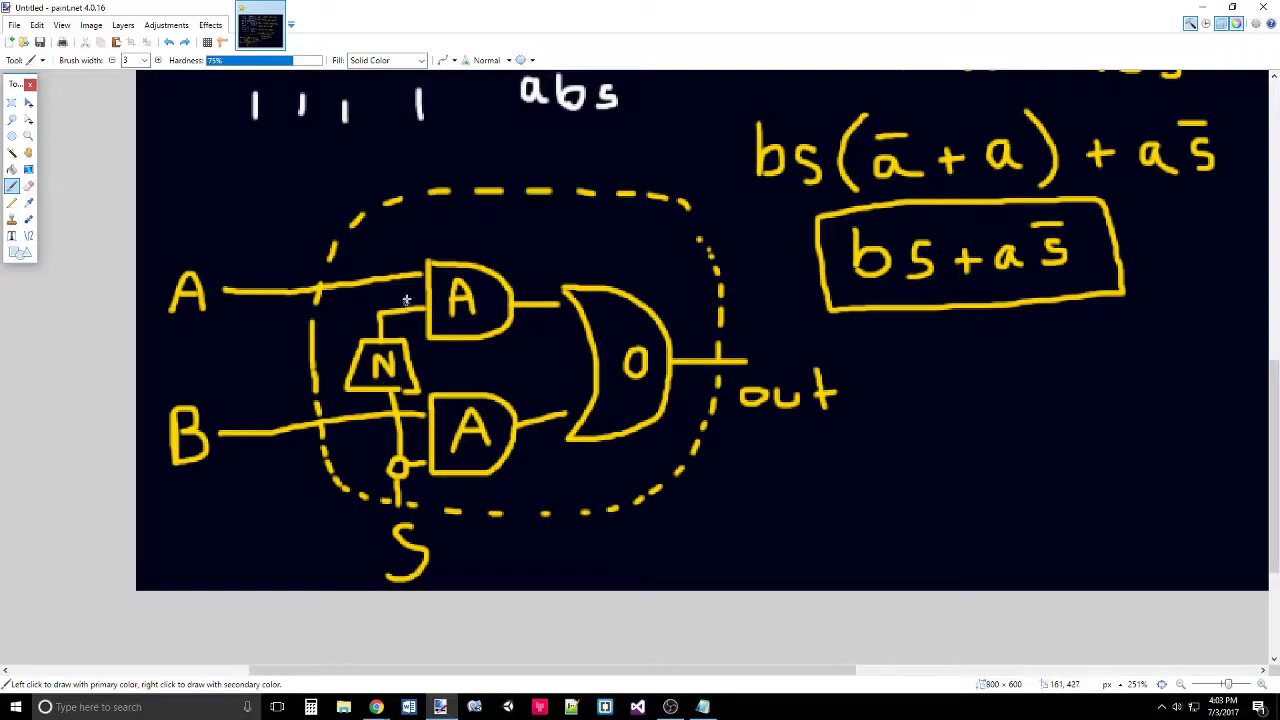
- Undo a line struck across the upper AND gate and scroll through the finished canvas
drag(506, 242, 433, 352)
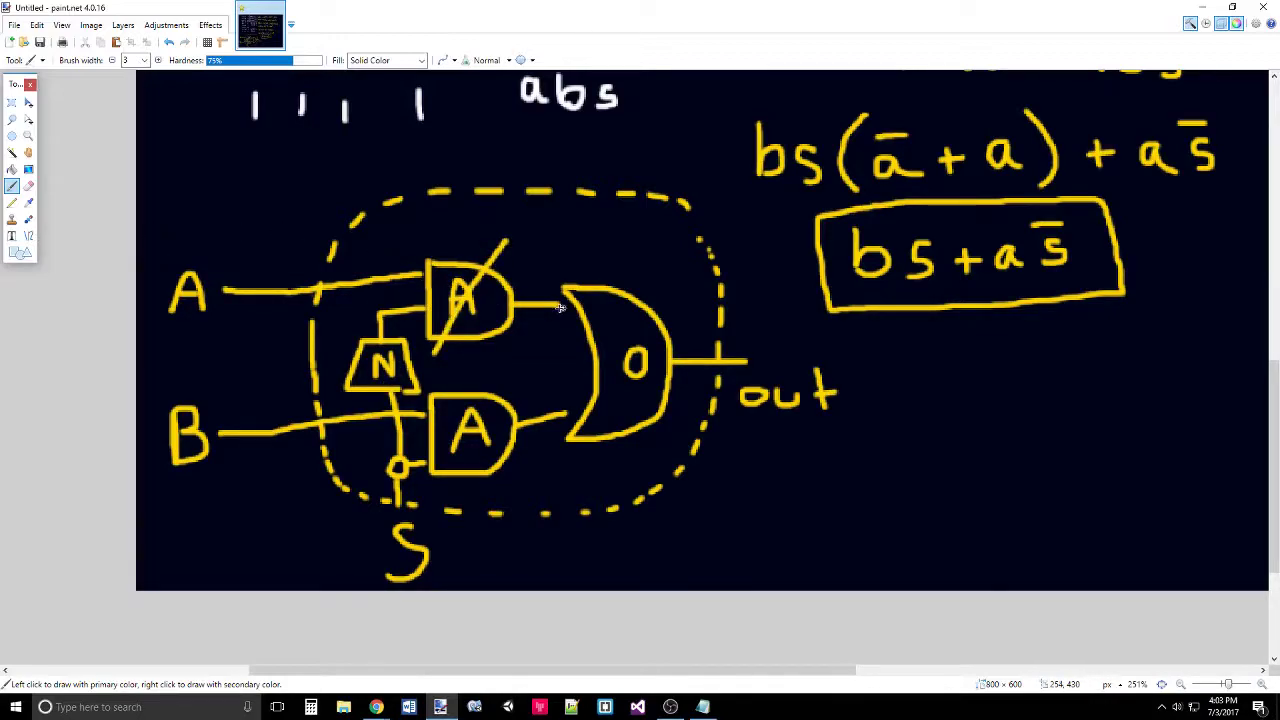
key(ctrl+z)
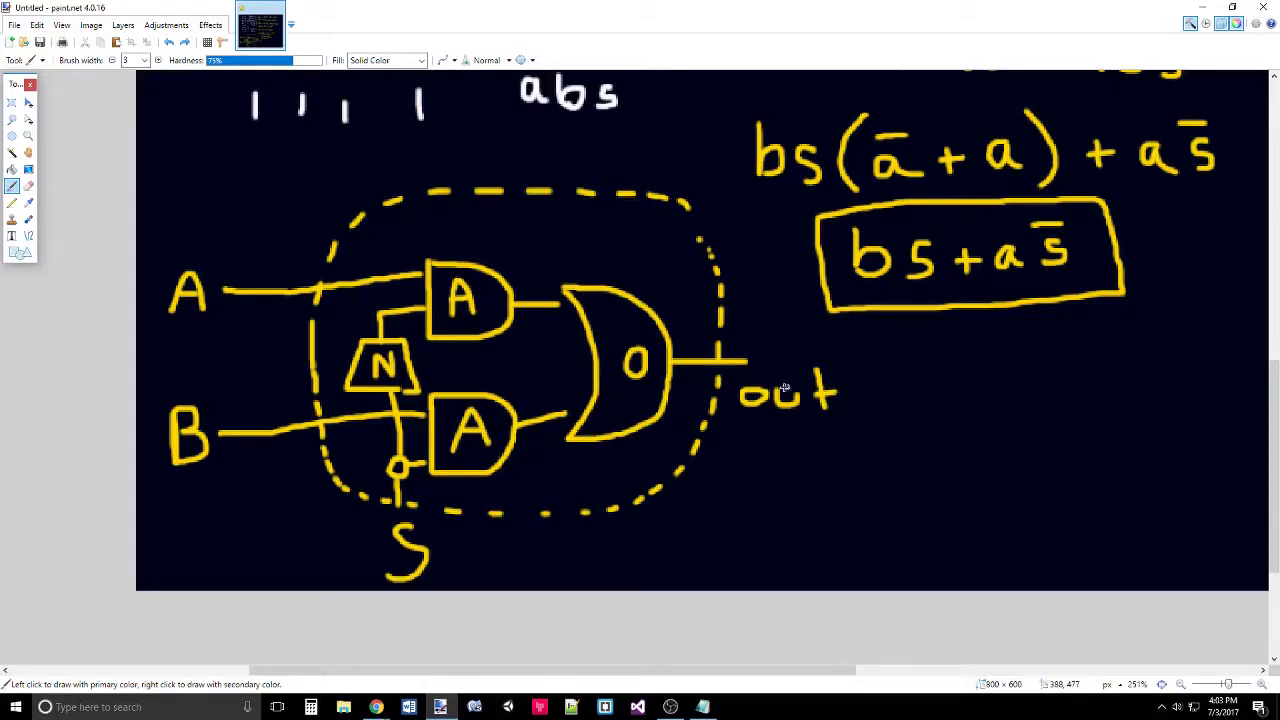
scroll(363, 423, up, 2)
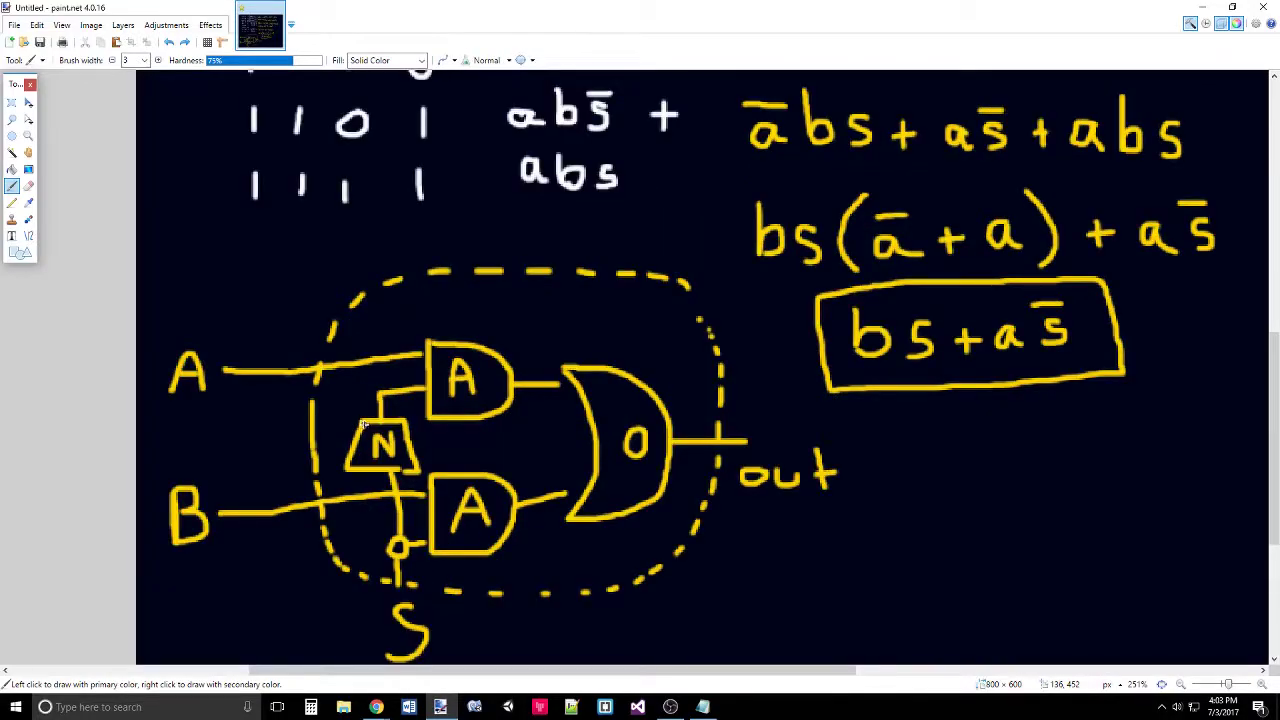
scroll(329, 486, up, 10)
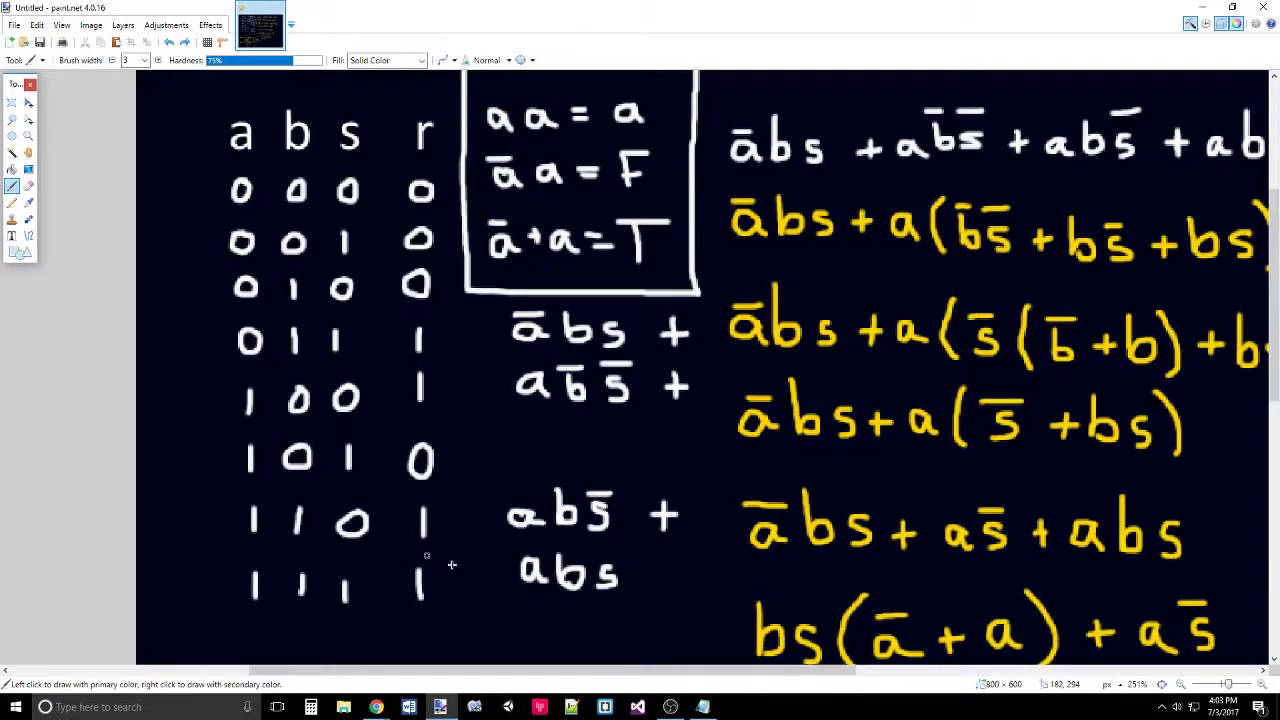
scroll(450, 584, down, 1)
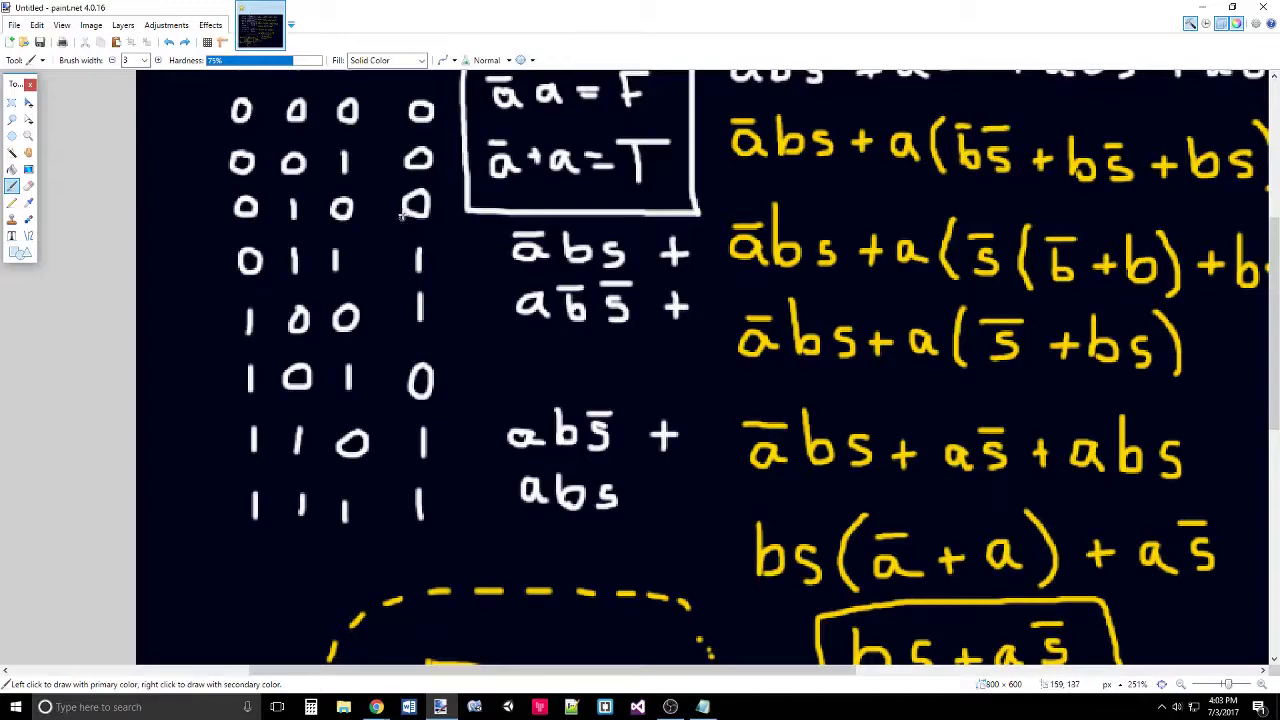
scroll(423, 382, down, 5)
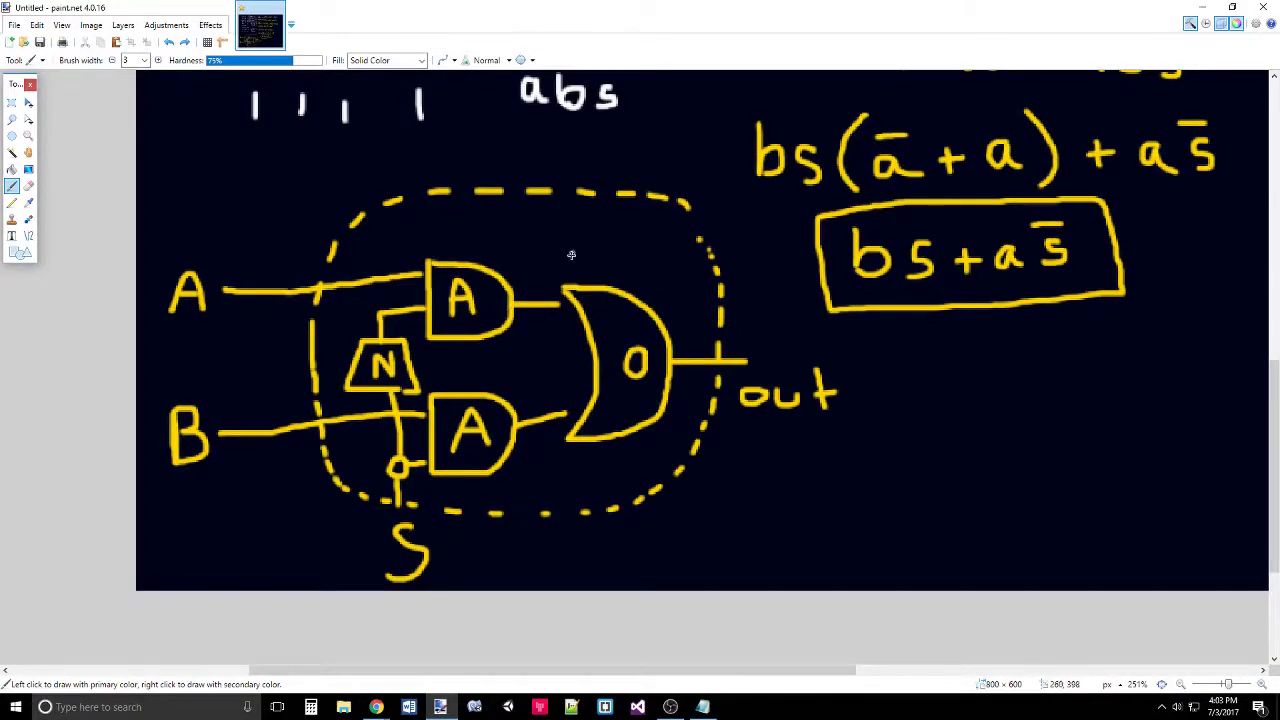
scroll(571, 257, up, 2)
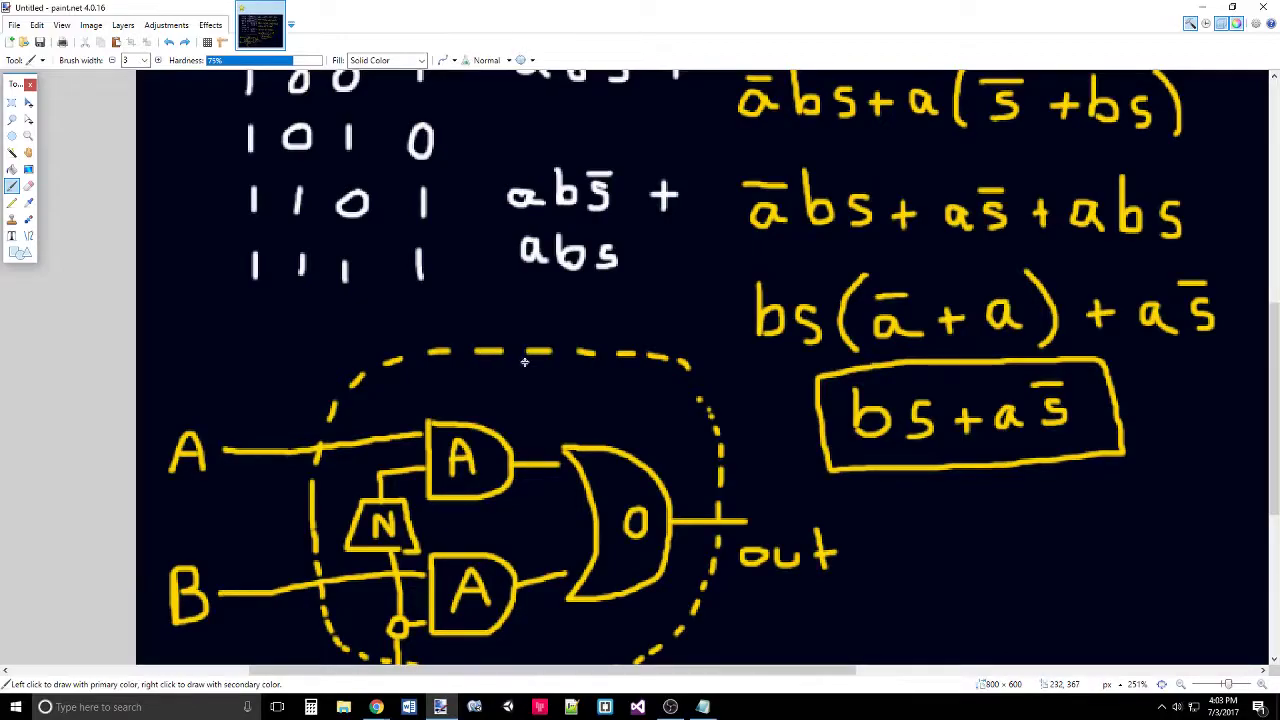
scroll(525, 360, down, 1)
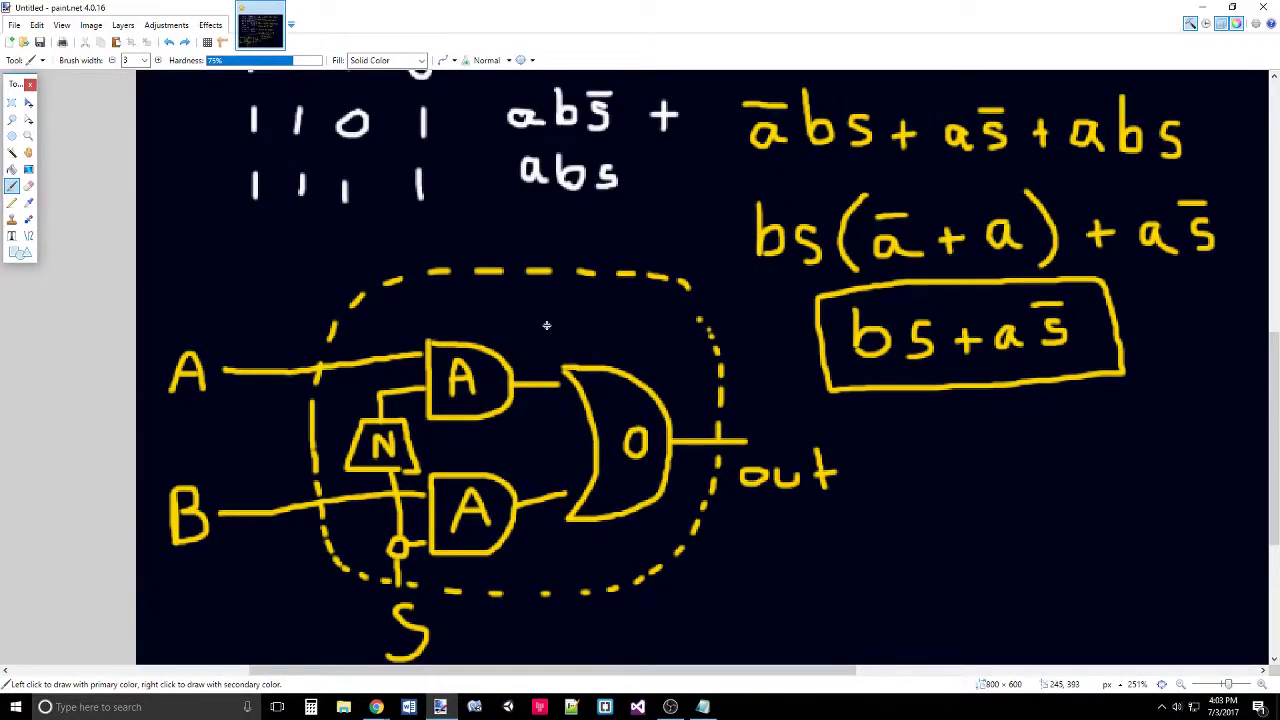